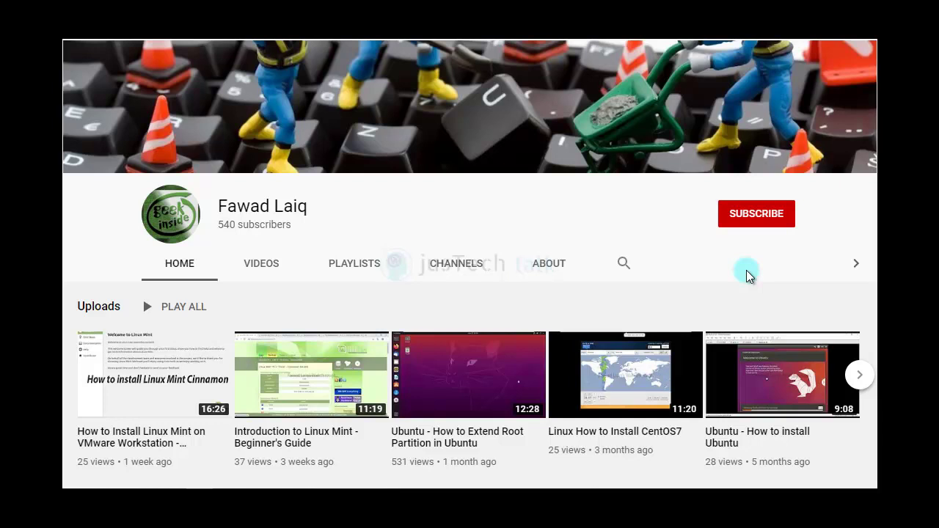
# Step: Subscribe to the channel and turn on notifications for all new uploads
pyautogui.click(762, 217)
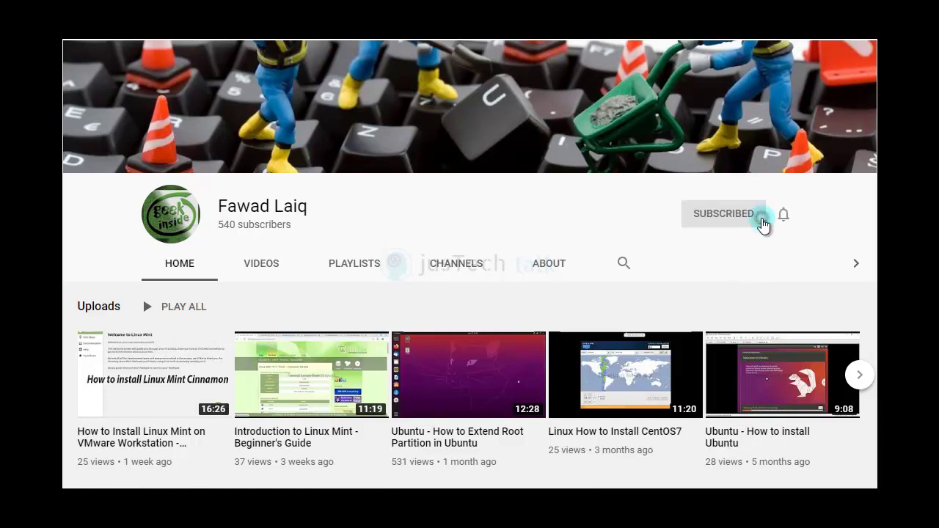
pyautogui.click(781, 218)
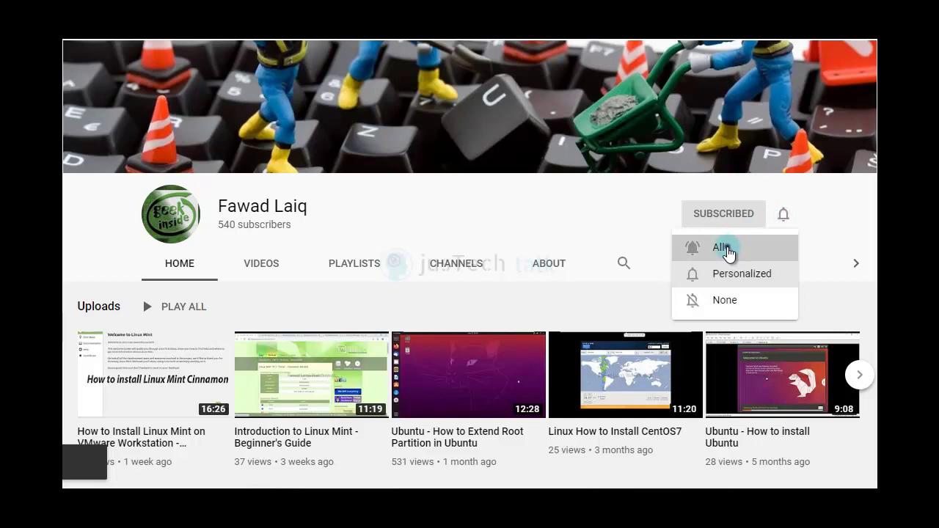
pyautogui.click(727, 249)
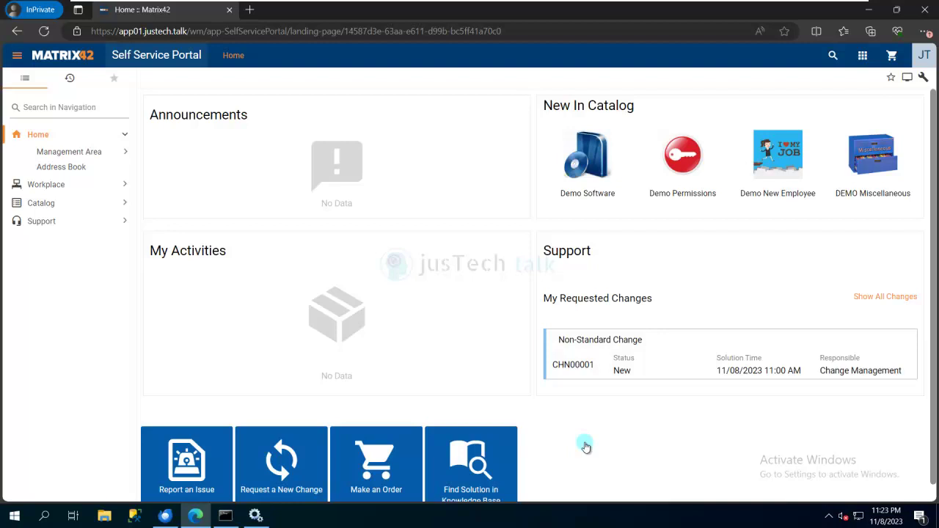
pyautogui.click(249, 10)
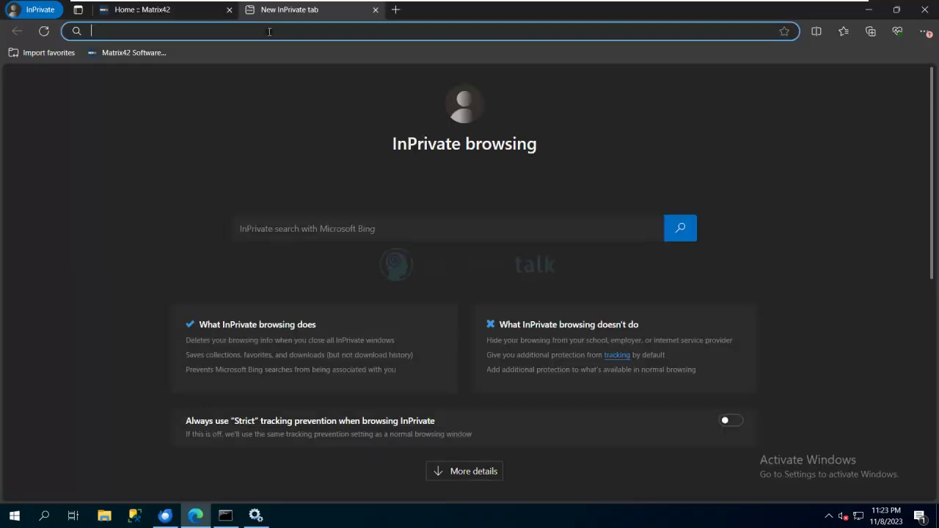
pyautogui.write('https://ma')
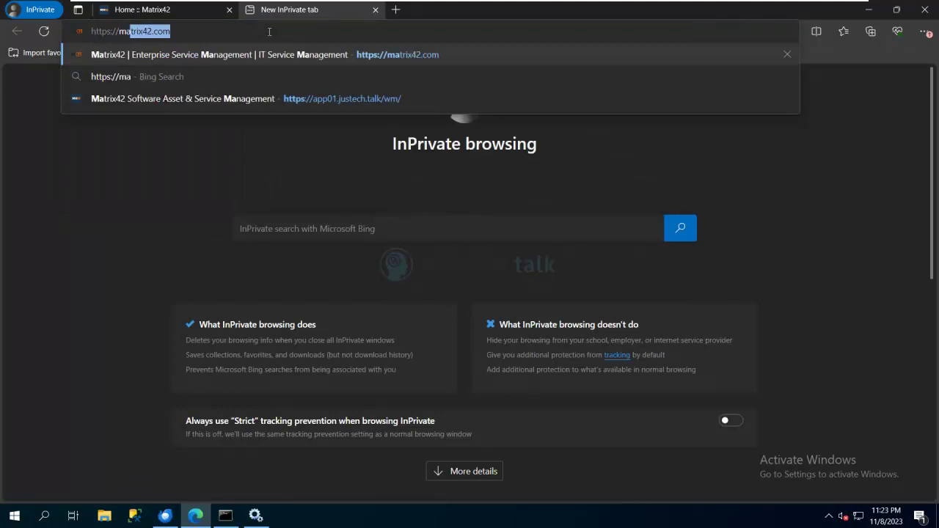
pyautogui.write('trix42.co')
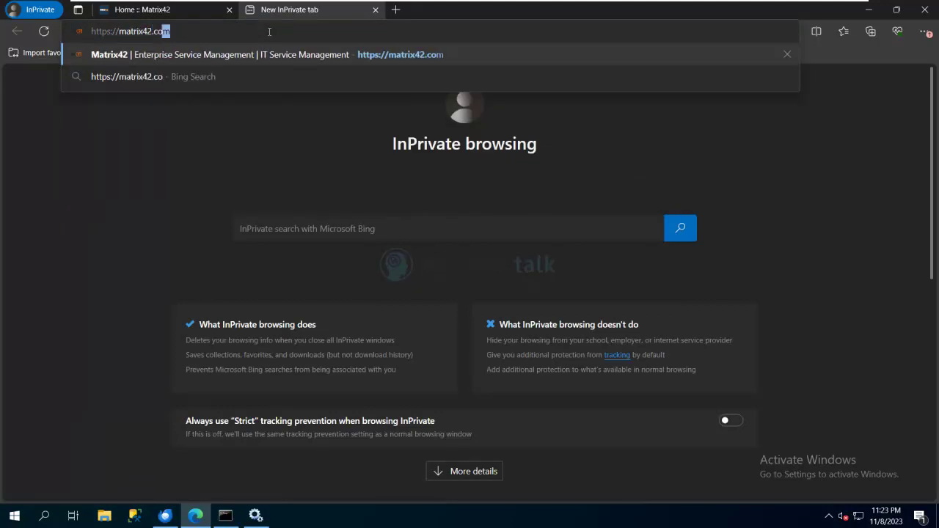
pyautogui.write('m')
pyautogui.press('Return')
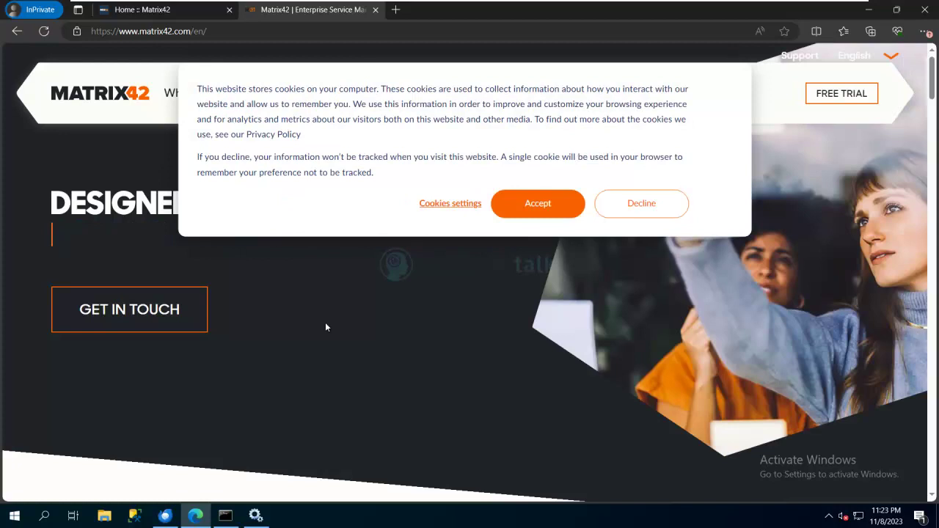
# Step: Accept cookies, view the Enterprise Service Management page under What we offer, then close it
pyautogui.click(562, 205)
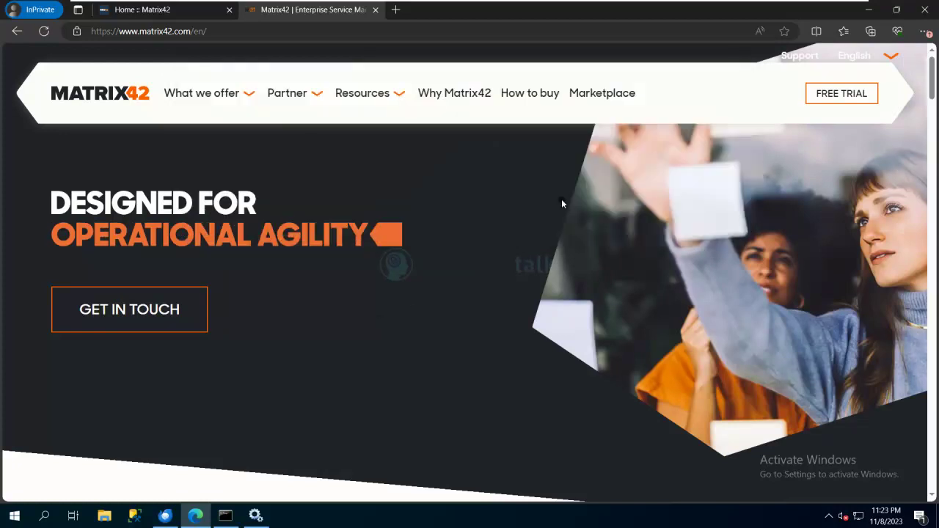
pyautogui.click(252, 93)
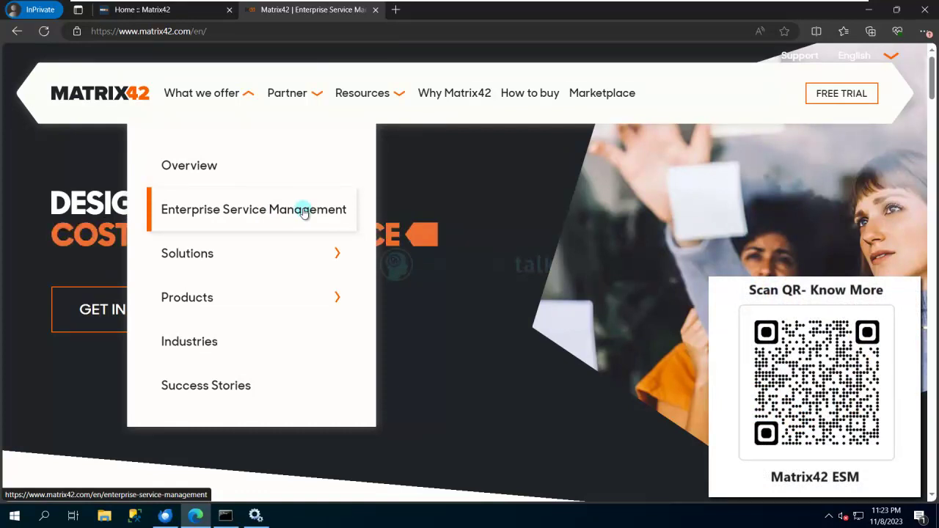
pyautogui.click(304, 213)
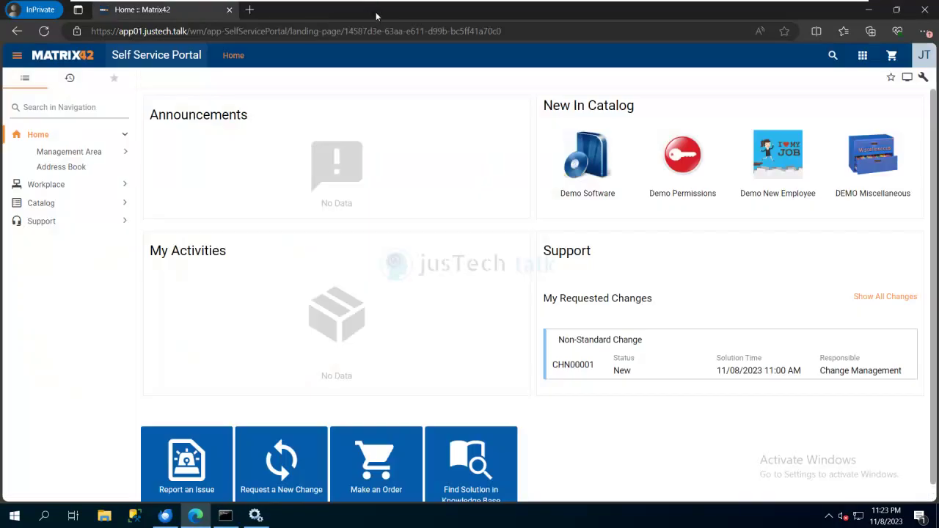
pyautogui.click(374, 10)
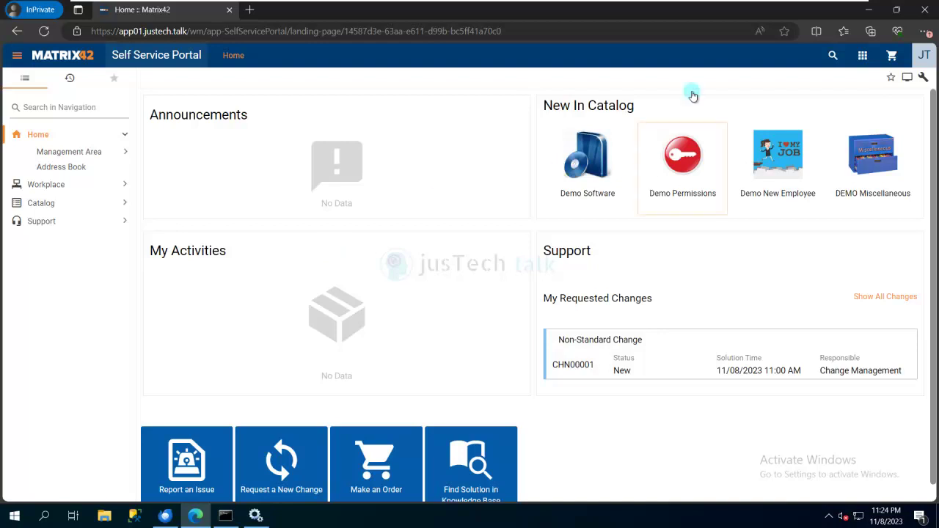
# Step: Switch to the Service Desk app and put Global System Settings into edit mode
pyautogui.click(864, 66)
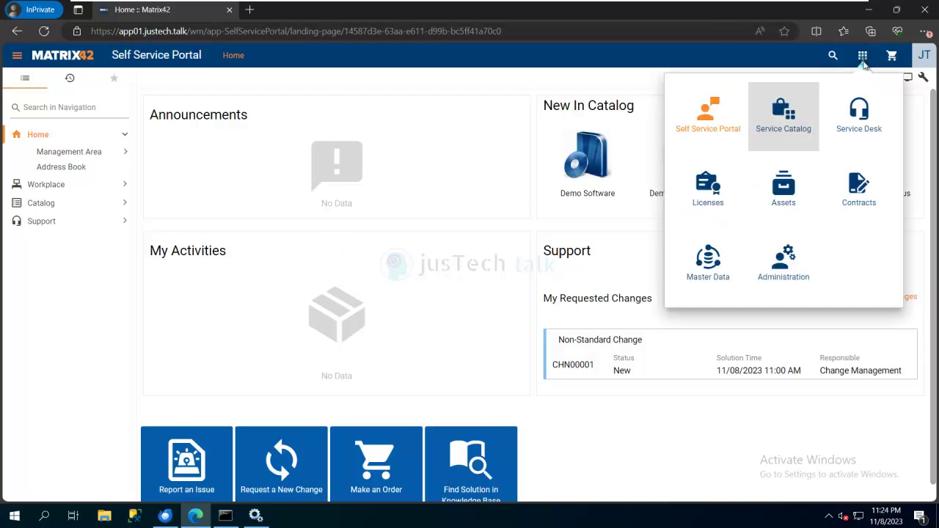
pyautogui.click(861, 123)
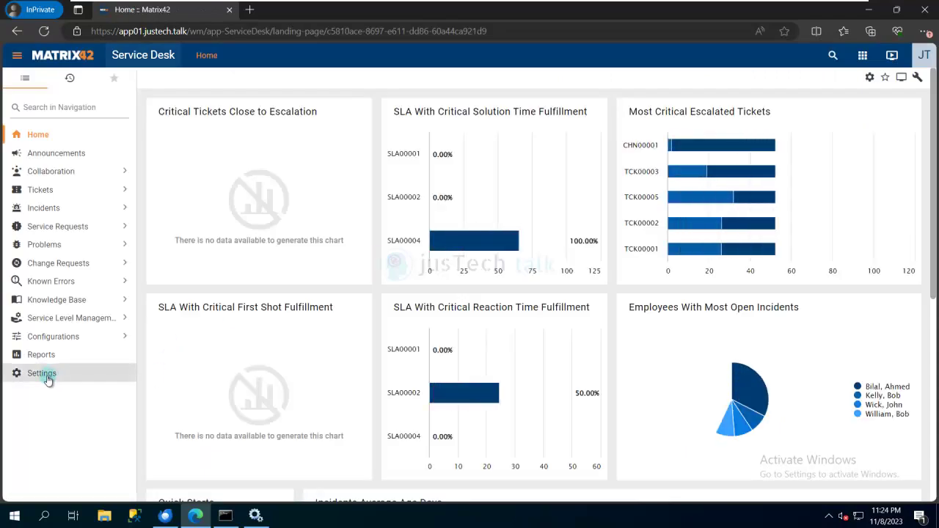
pyautogui.click(47, 375)
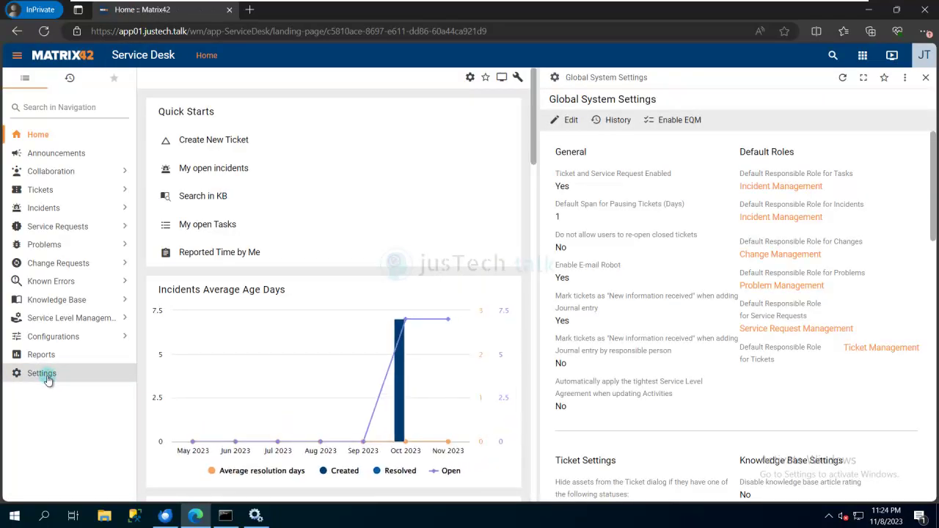
pyautogui.click(572, 123)
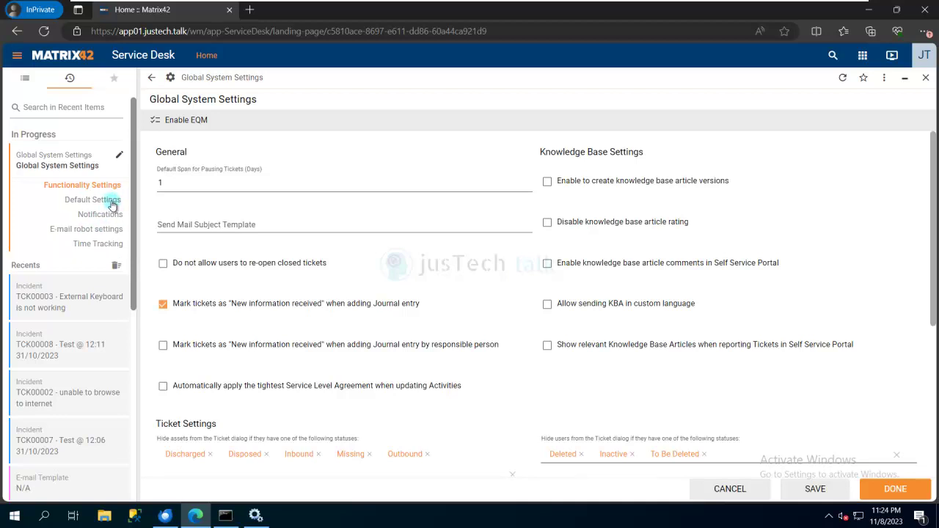
# Step: Go through Default Settings and Notifications to the E-mail robot settings section
pyautogui.click(105, 203)
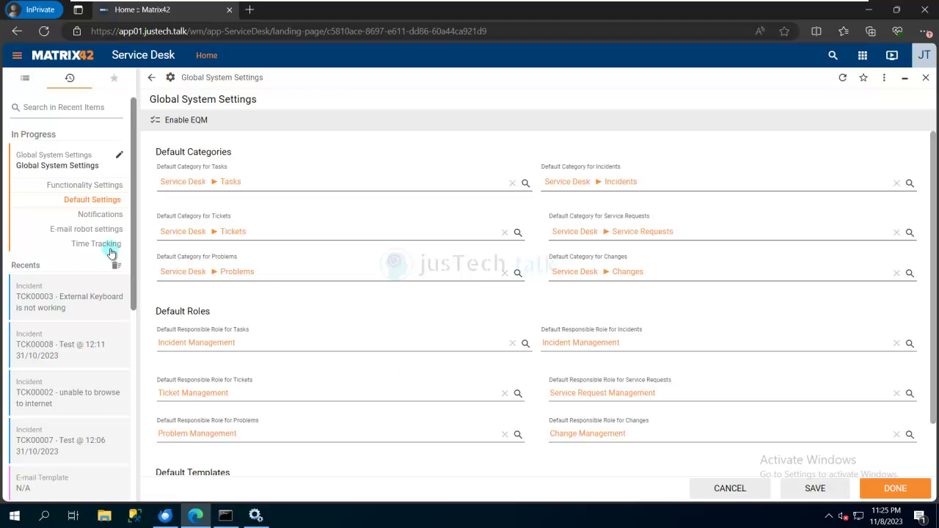
pyautogui.click(98, 215)
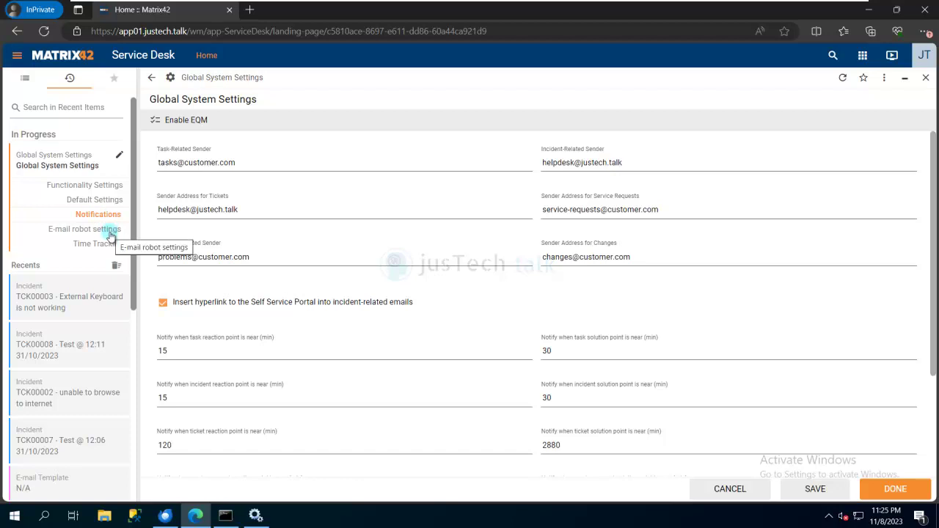
pyautogui.click(98, 232)
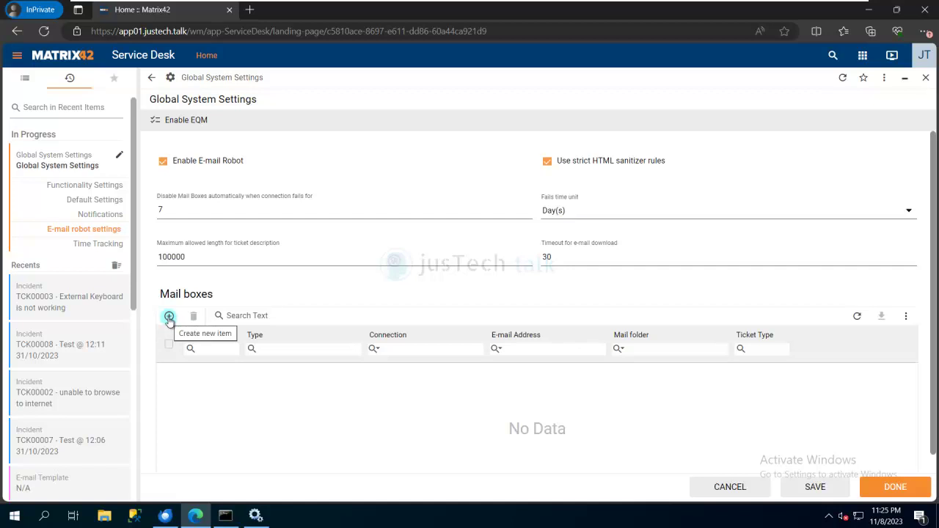
# Step: Add a new IMAP4 mailbox without SSL on server app01.justech.talk
pyautogui.click(168, 318)
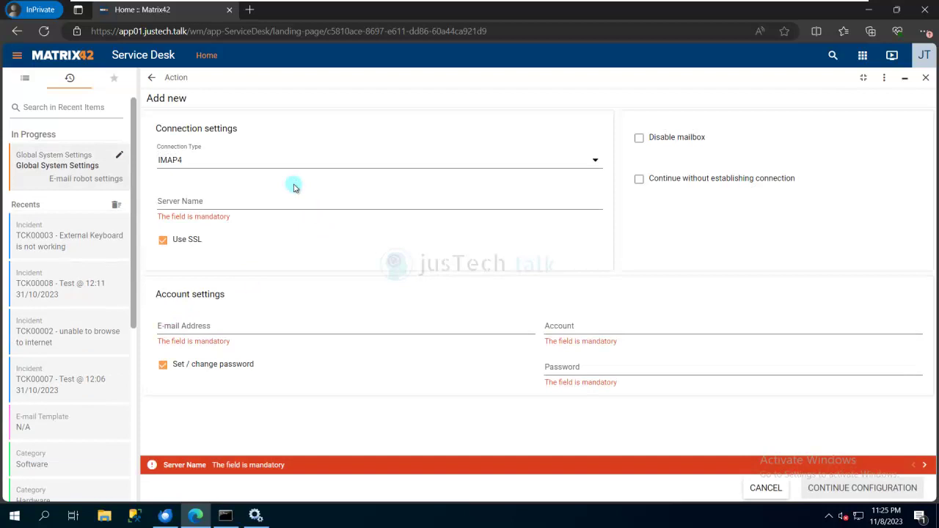
pyautogui.click(594, 162)
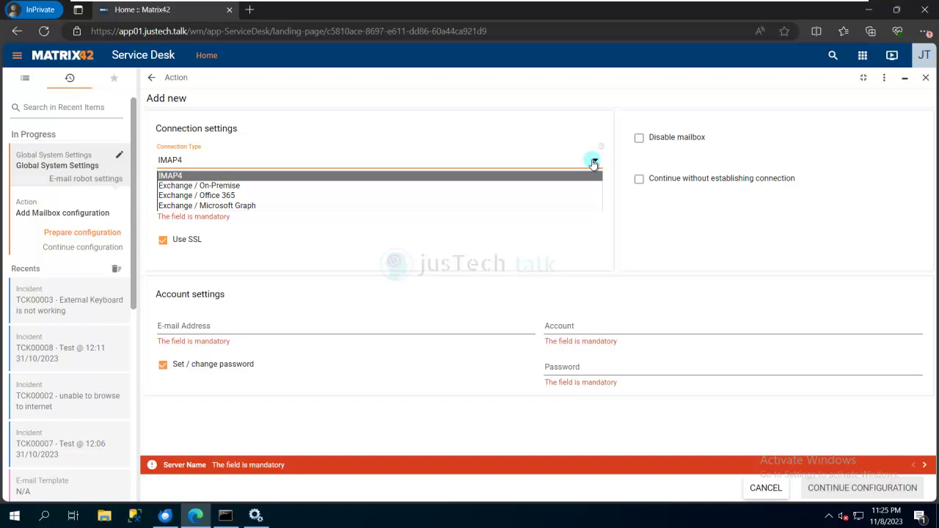
pyautogui.click(274, 254)
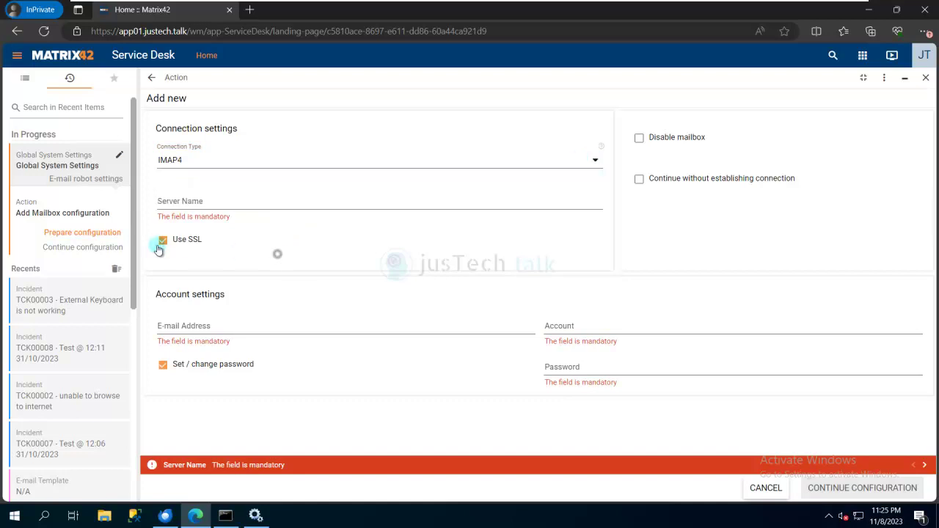
pyautogui.click(164, 243)
pyautogui.moveTo(189, 31); pyautogui.dragTo(118, 31)
pyautogui.hotkey('ctrl', 'c')
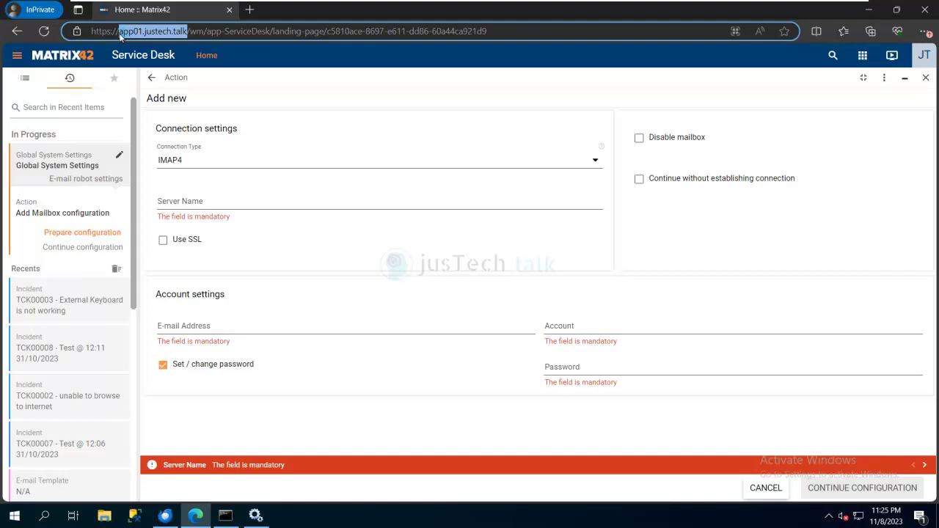
pyautogui.click(217, 205)
pyautogui.hotkey('ctrl', 'v')
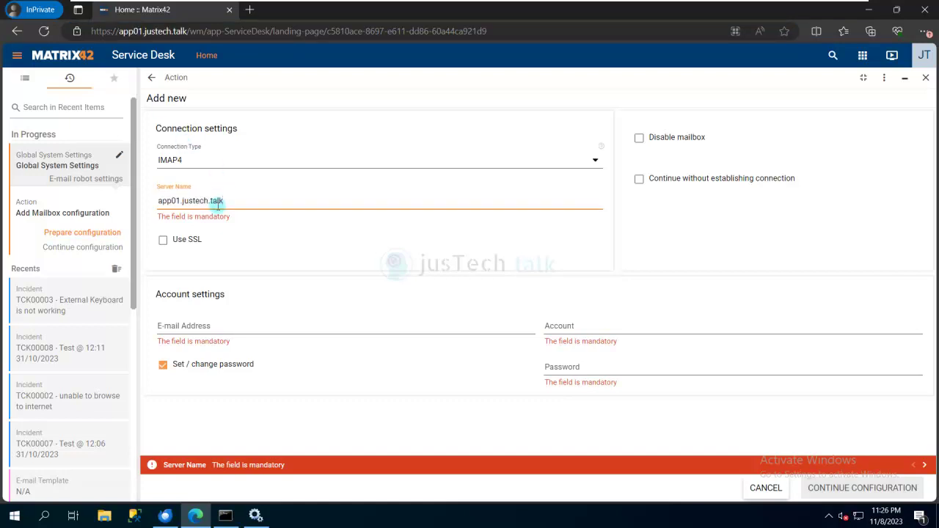
# Step: Enter the help desk e-mail address and reuse it as the Account, then go to Password
pyautogui.click(257, 327)
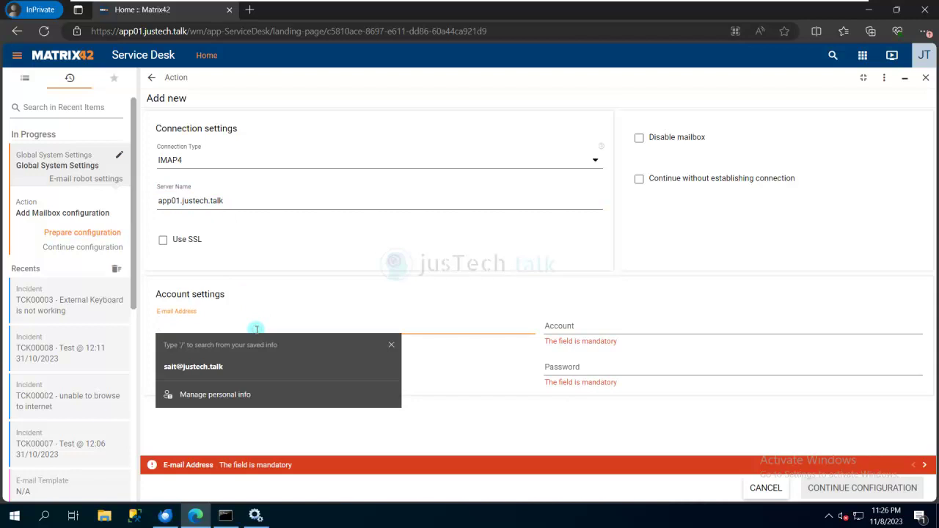
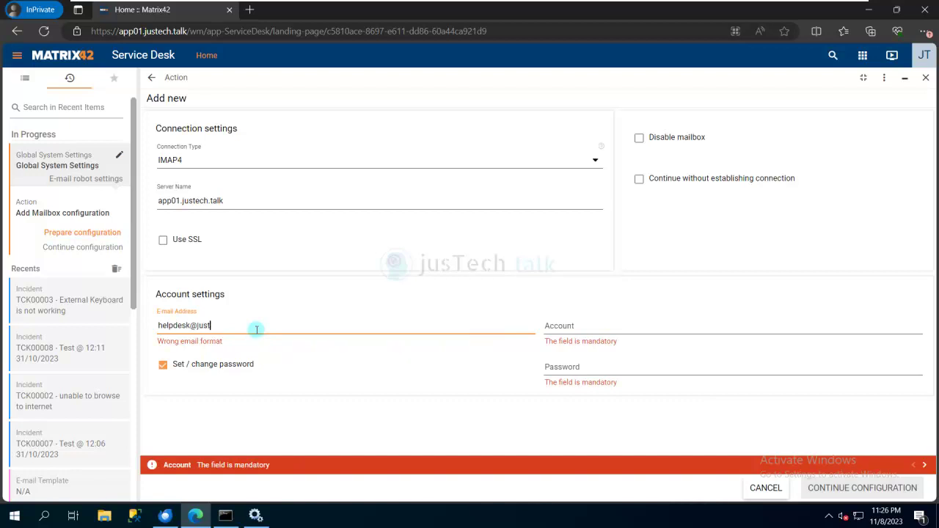
pyautogui.hotkey('ctrl', 'a')
pyautogui.hotkey('ctrl', 'c')
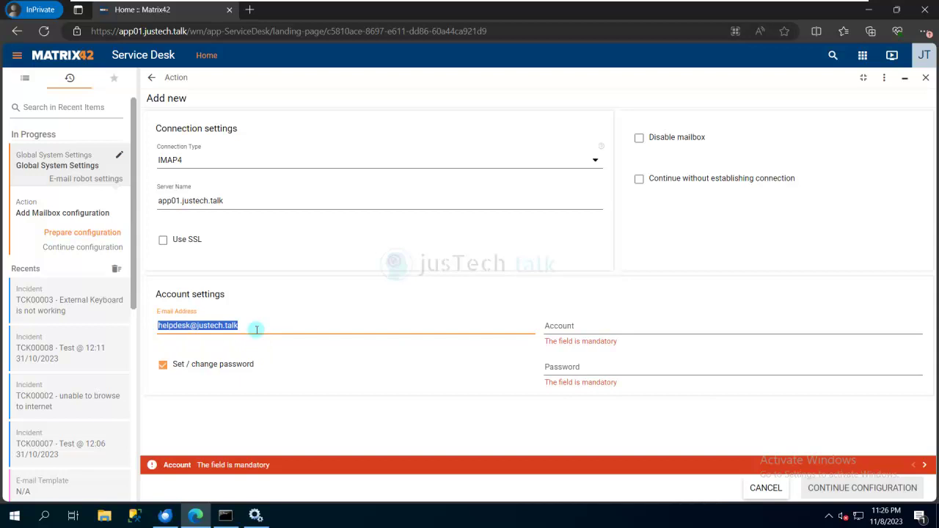
pyautogui.click(583, 321)
pyautogui.hotkey('ctrl', 'v')
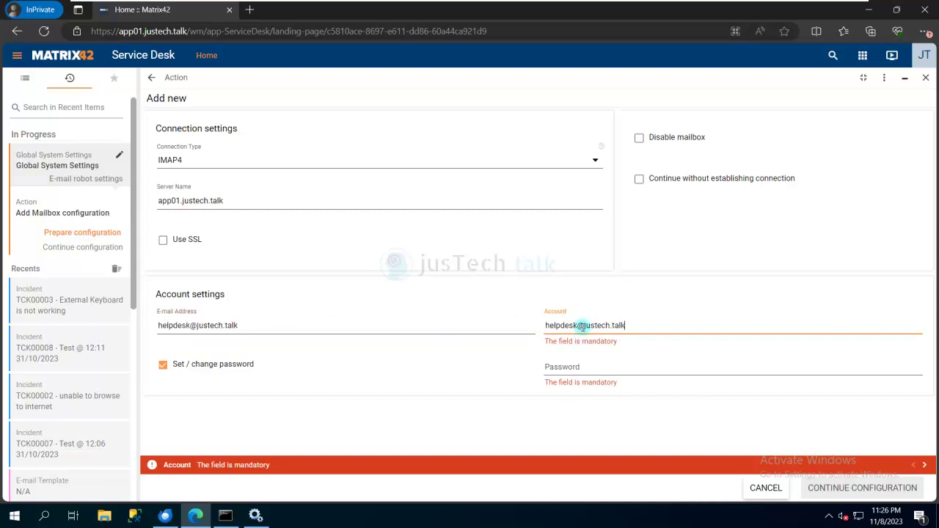
pyautogui.click(584, 370)
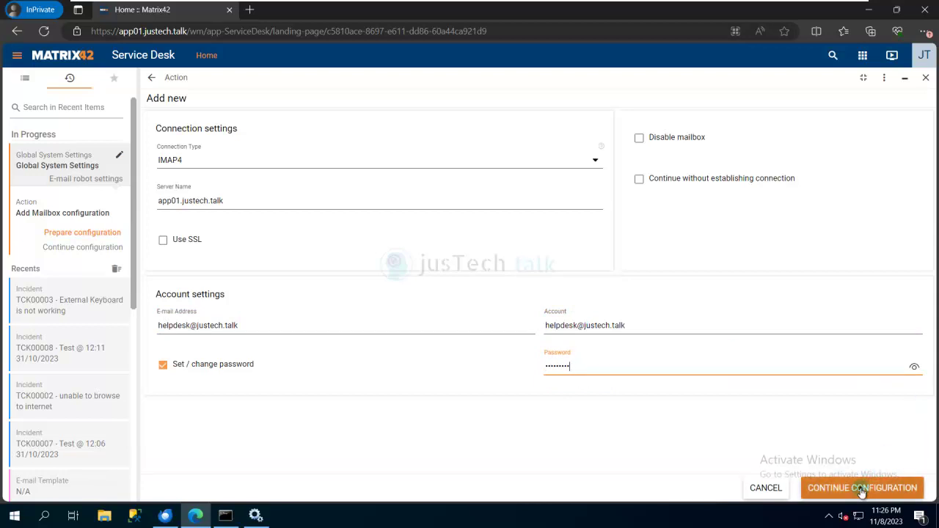
# Step: Set ticket type Incident, category Service Desk > Incidents, processed mails to INBOX.Read, and finish
pyautogui.click(861, 489)
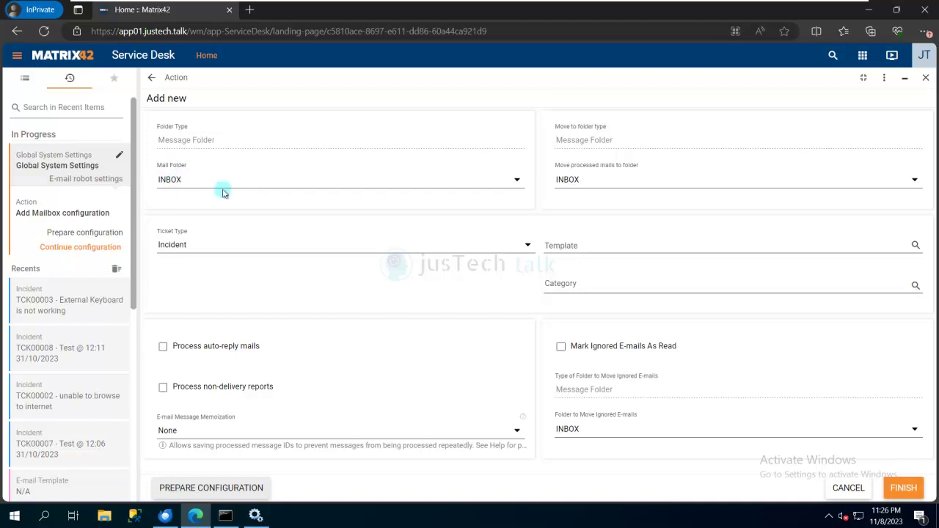
pyautogui.click(198, 245)
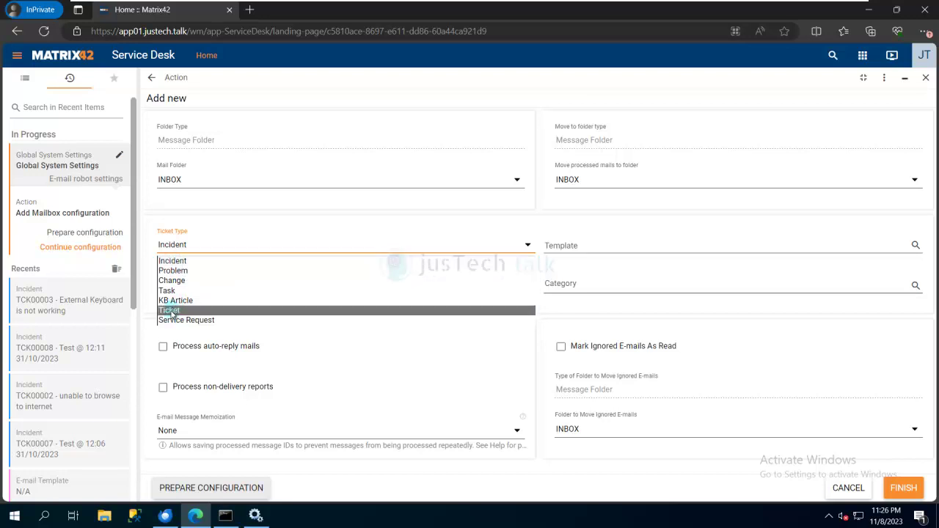
pyautogui.click(255, 220)
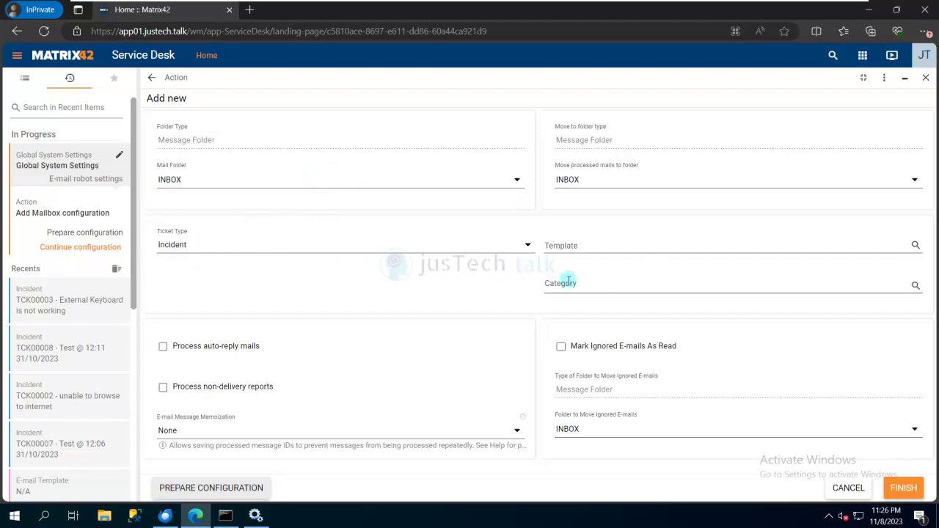
pyautogui.click(632, 286)
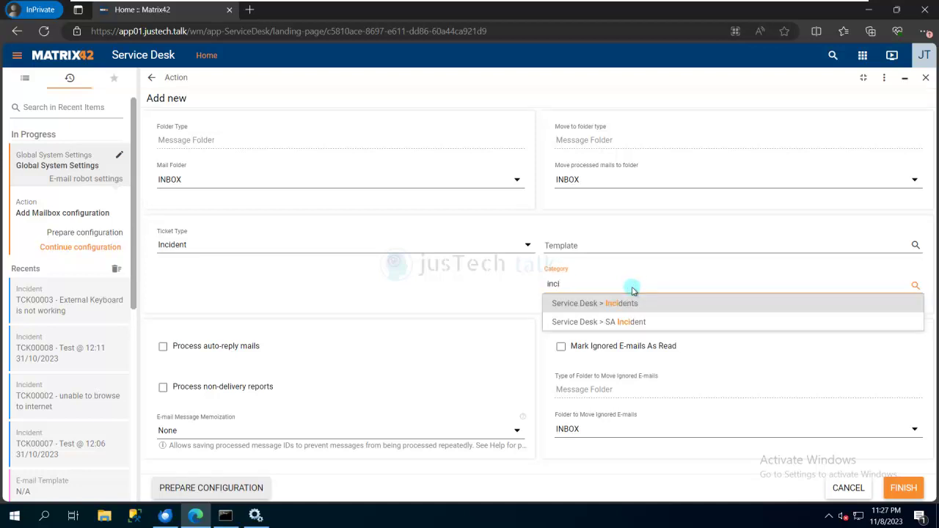
pyautogui.click(630, 305)
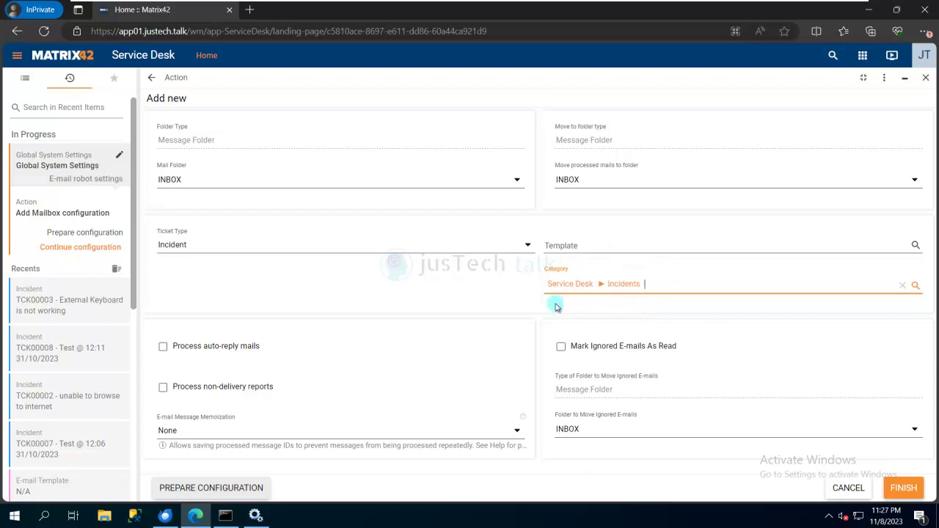
pyautogui.click(587, 288)
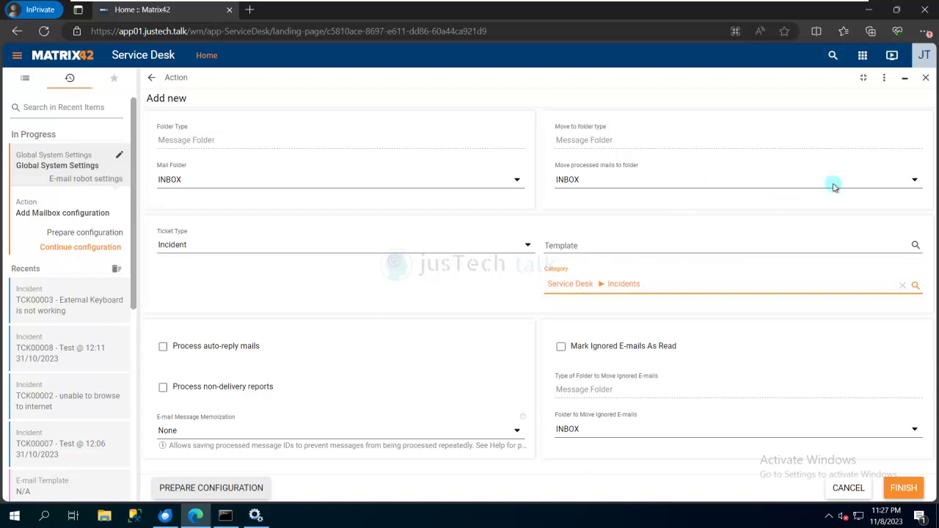
pyautogui.click(914, 182)
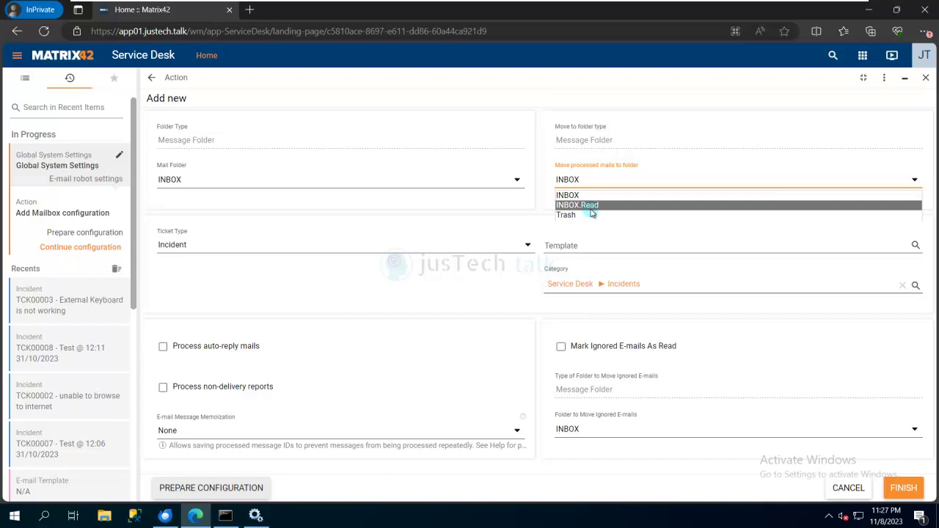
pyautogui.click(602, 207)
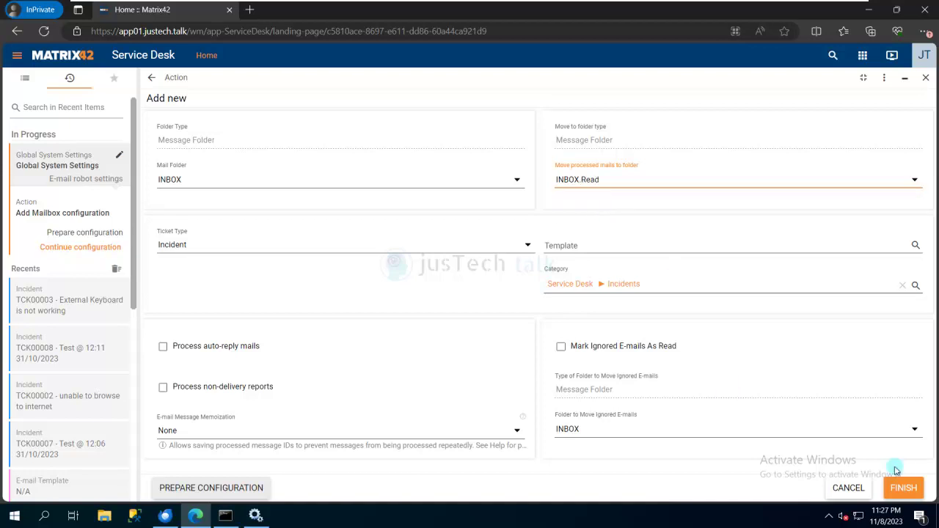
pyautogui.click(903, 489)
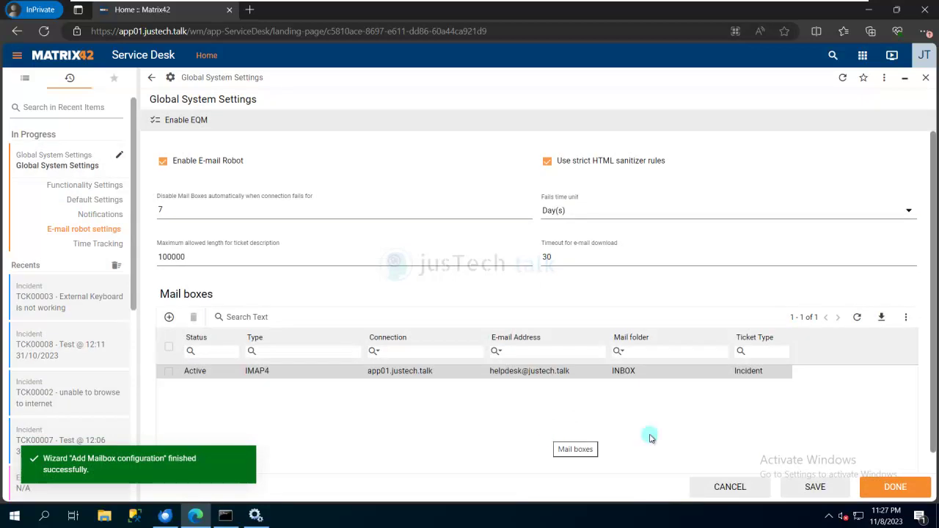
# Step: Save the Global System Settings containing the new IMAP4 mailbox
pyautogui.click(830, 487)
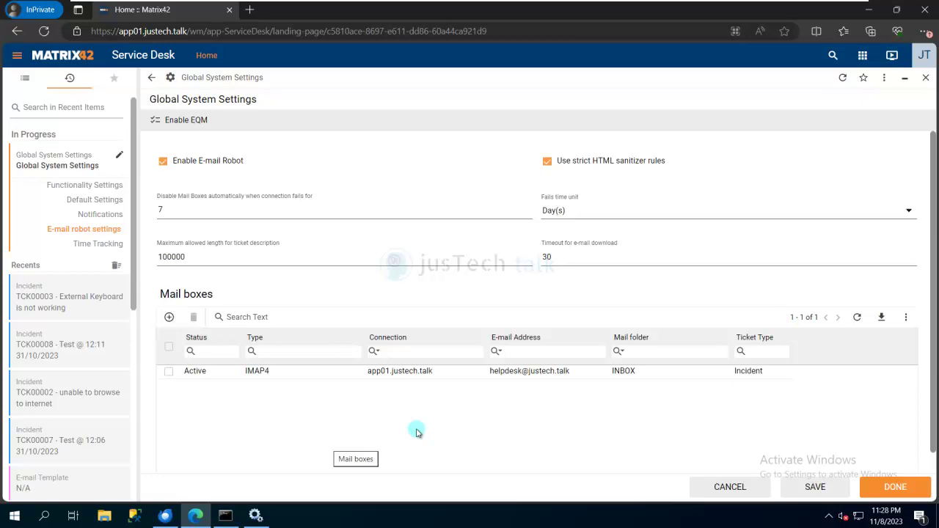
pyautogui.click(865, 56)
# Step: In Administration, open Services & Processes > Engine Activations and filter Name by 'robot'
pyautogui.click(785, 269)
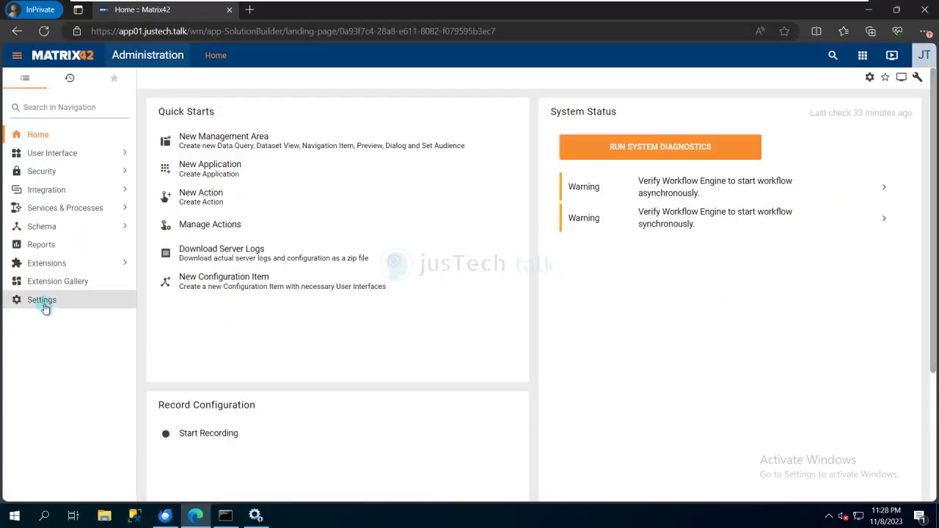
pyautogui.click(44, 308)
pyautogui.click(66, 210)
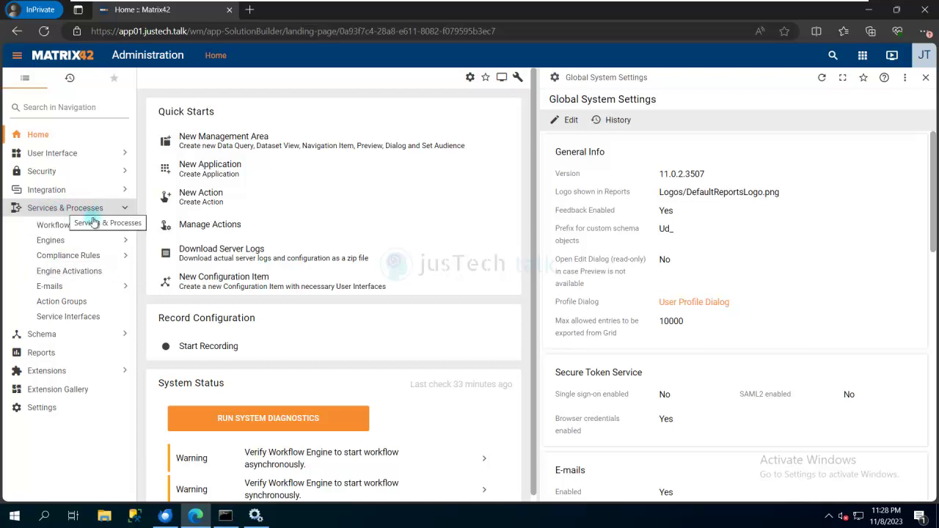
pyautogui.click(101, 274)
pyautogui.click(264, 131)
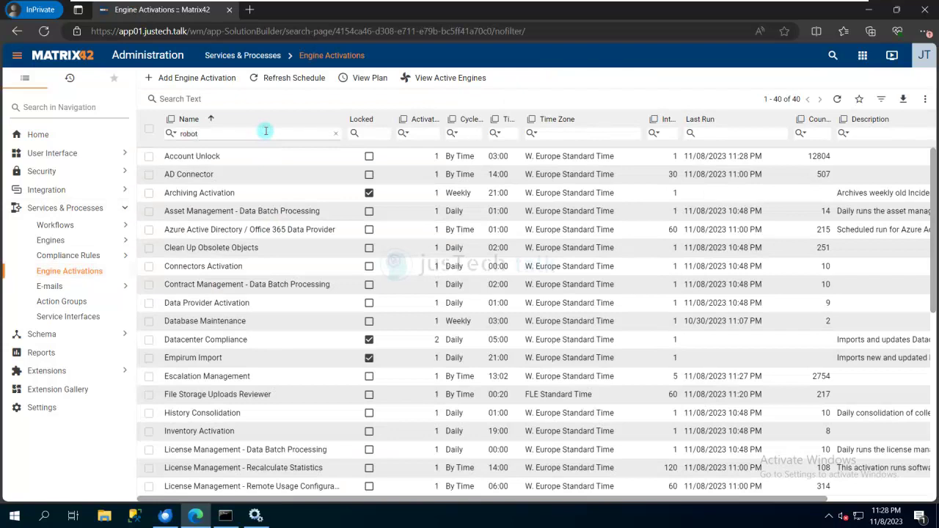
pyautogui.write('robot')
pyautogui.press('Return')
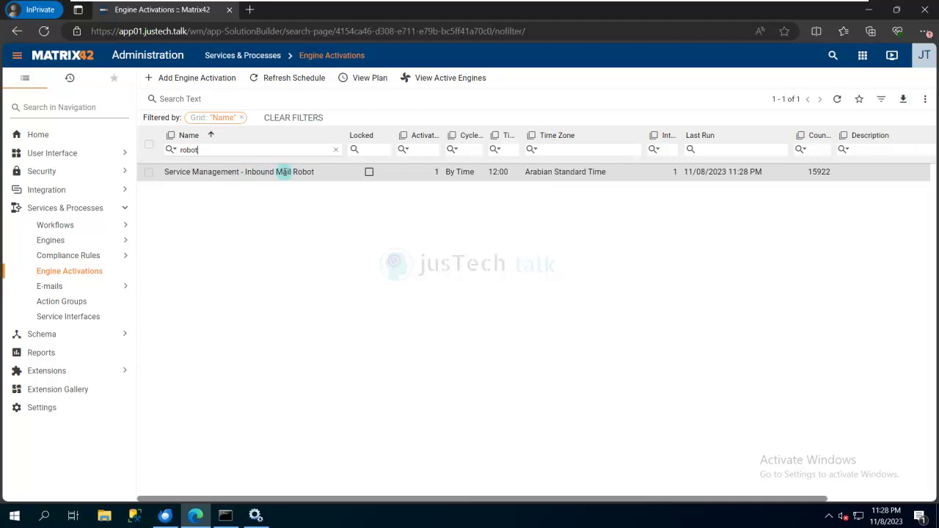
# Step: Save the Inbound Mail Robot's Scheduler schedule repeating every 1 minute
pyautogui.click(299, 172)
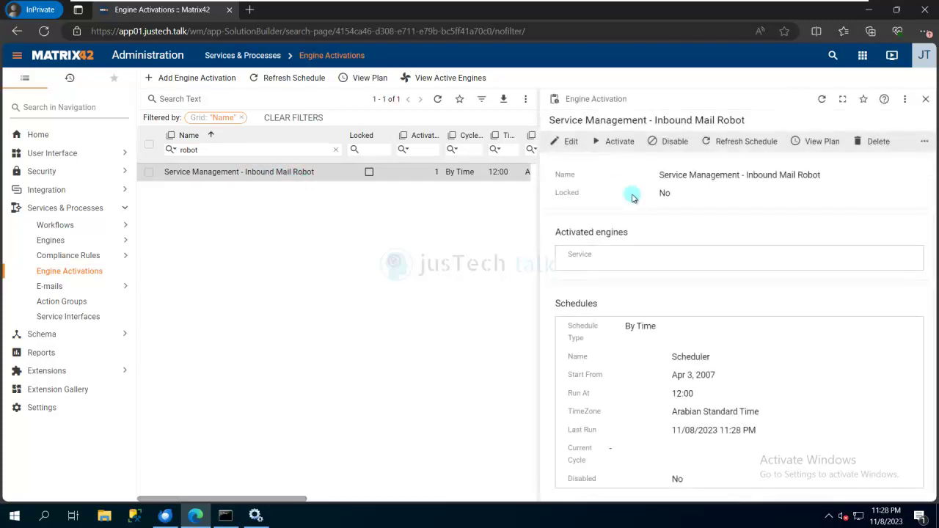
pyautogui.click(573, 150)
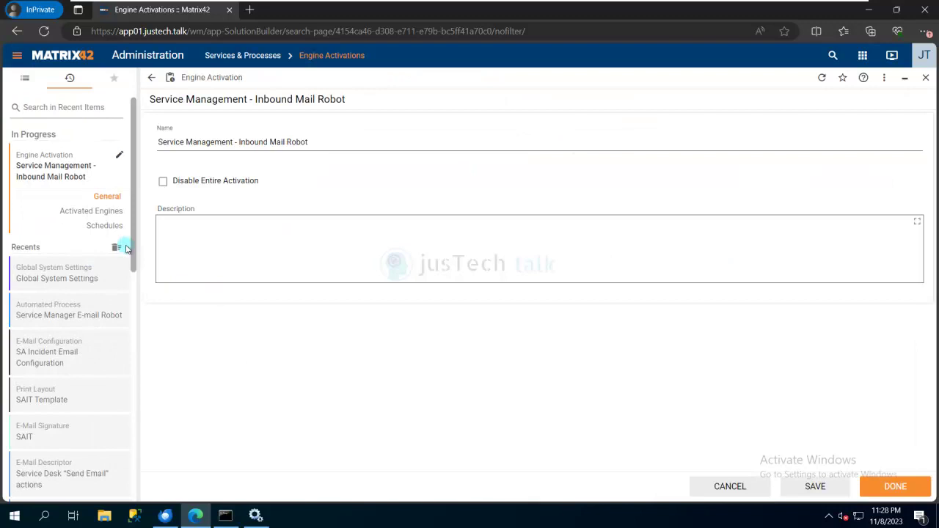
pyautogui.click(100, 226)
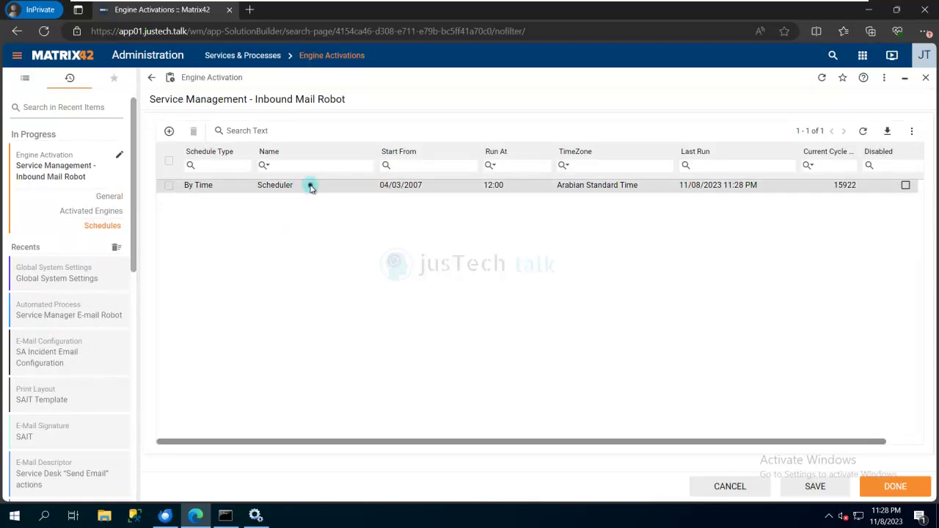
pyautogui.click(310, 186)
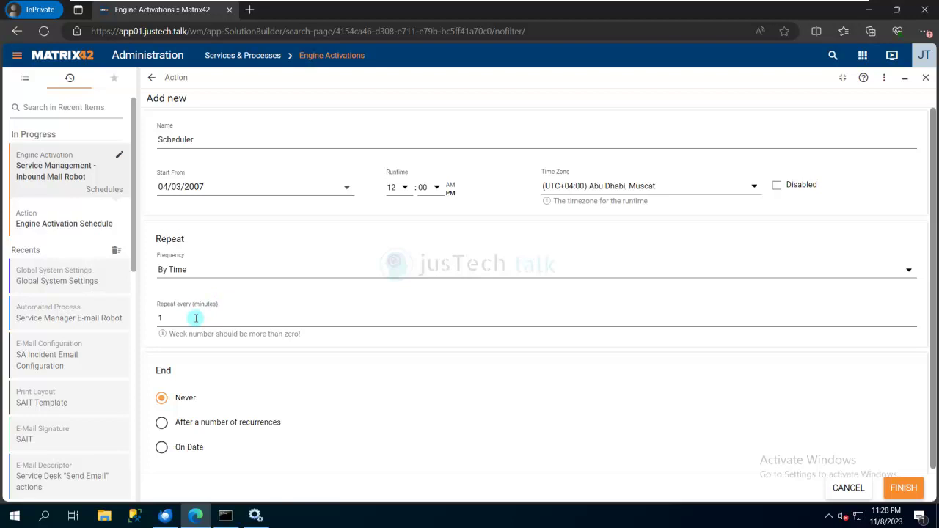
pyautogui.click(900, 489)
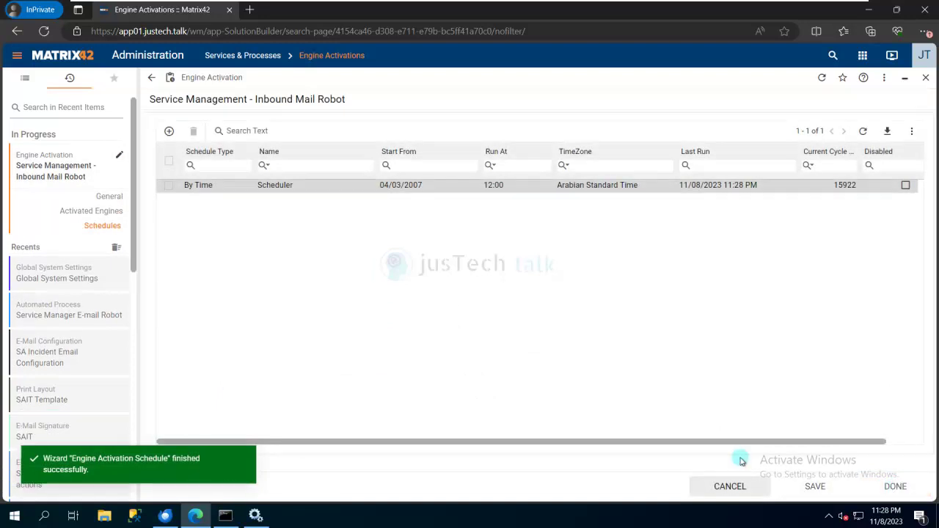
pyautogui.click(167, 515)
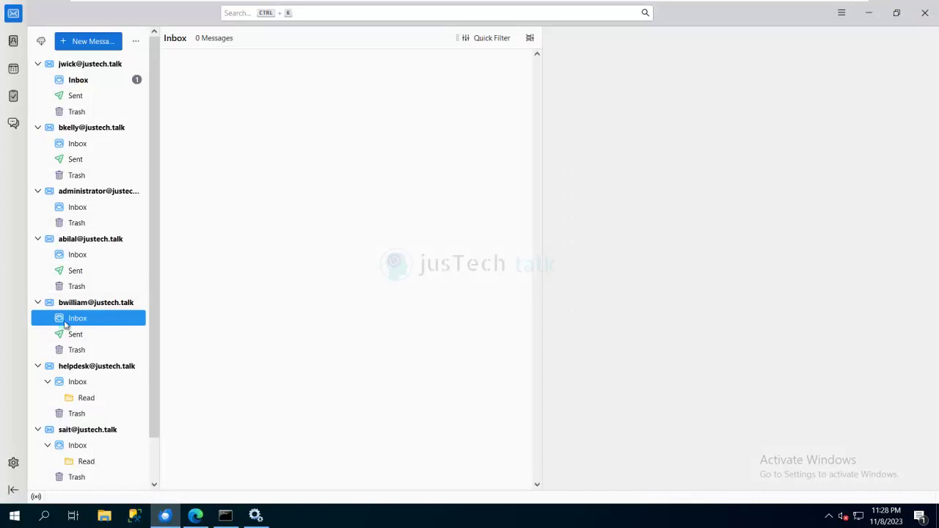
# Step: Send a 'Laptop is Crashing' e-mail to the helpdesk address, then bring up Matrix42 in Edge
pyautogui.click(101, 38)
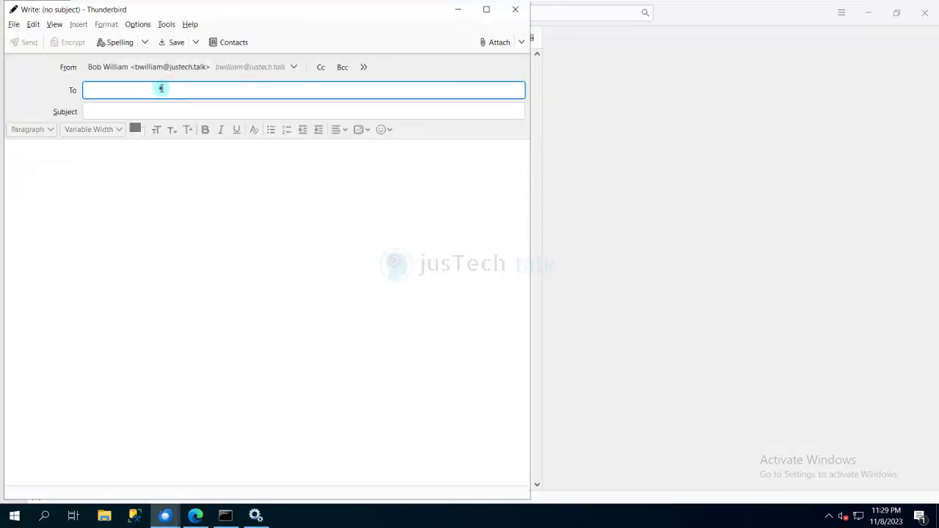
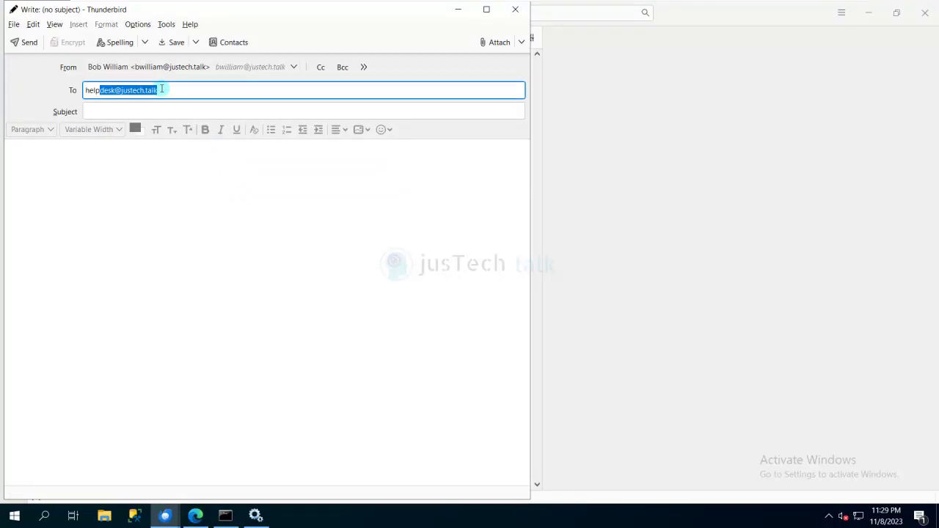
pyautogui.click(163, 111)
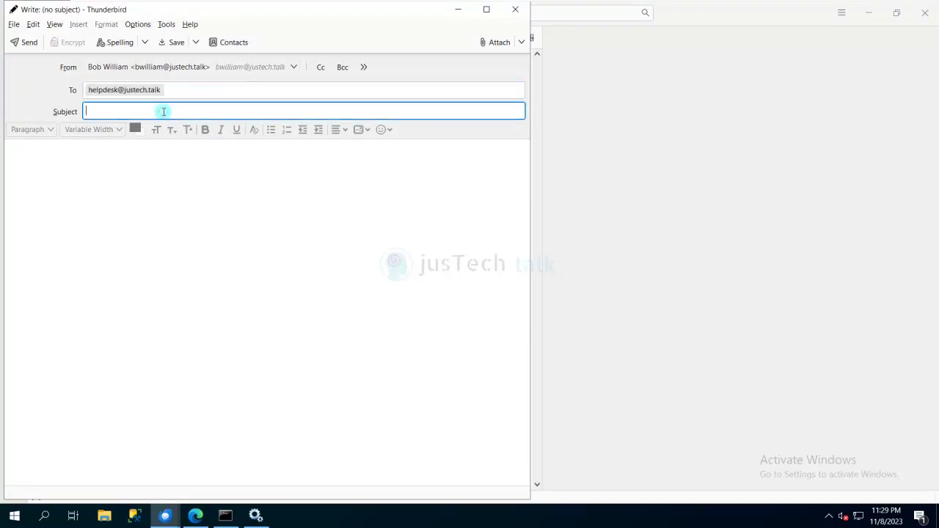
pyautogui.write('Laptop is')
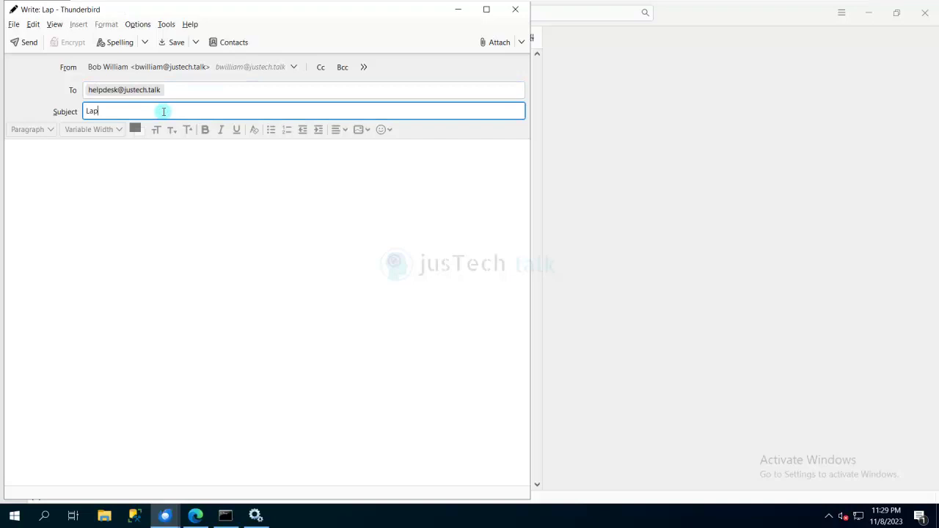
pyautogui.write(' Crashing')
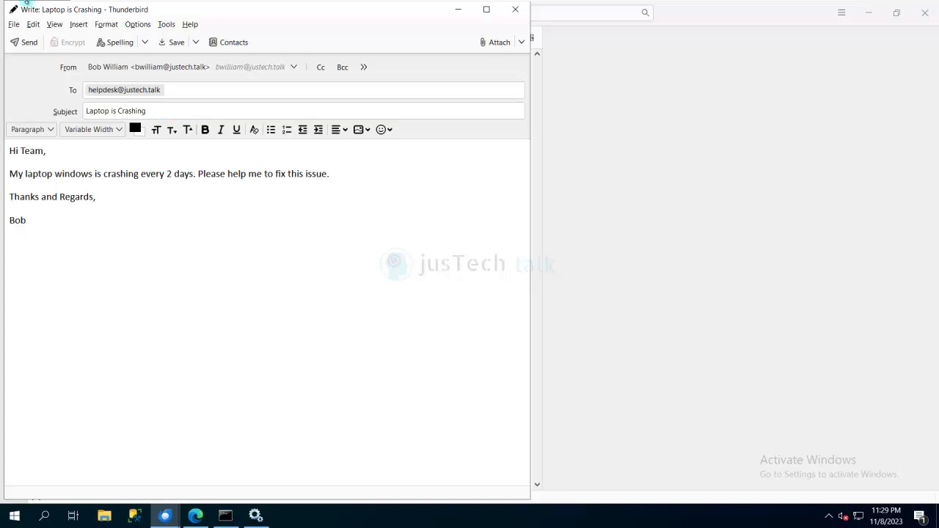
pyautogui.click(22, 44)
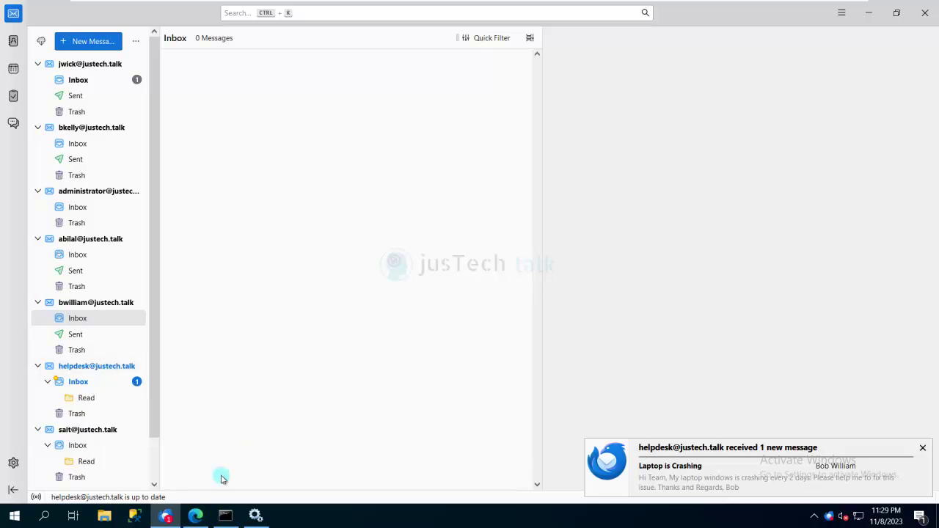
pyautogui.click(195, 516)
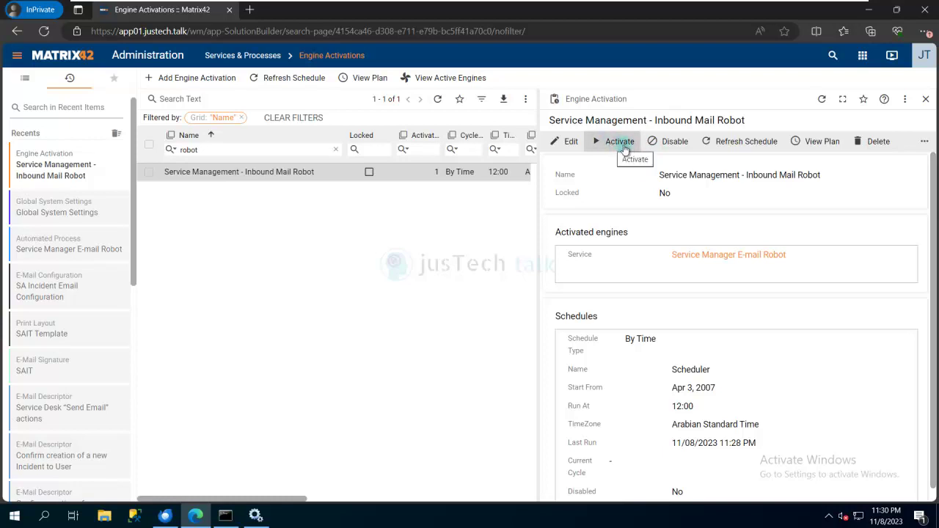
# Step: Refresh the Inbound Mail Robot's schedule twice, confirming YES each time, then return to Thunderbird
pyautogui.click(747, 143)
pyautogui.click(522, 327)
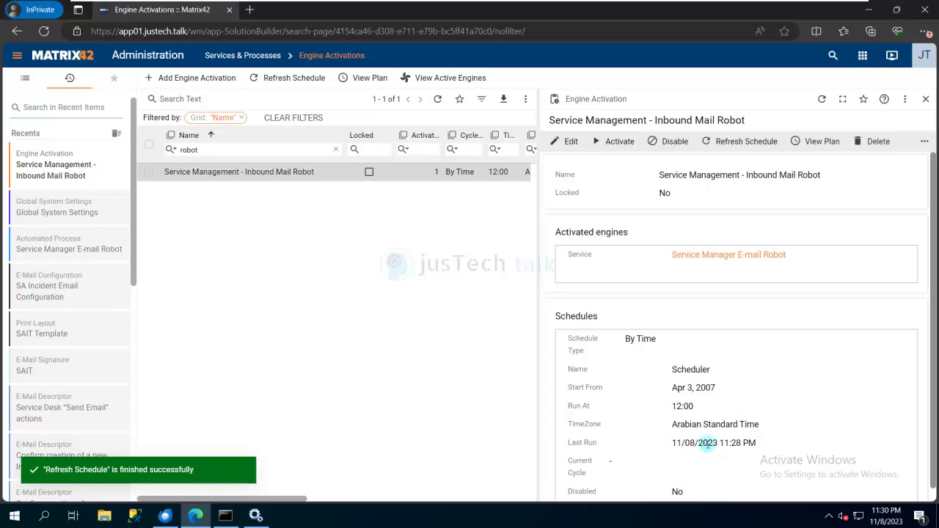
pyautogui.click(739, 146)
pyautogui.click(517, 317)
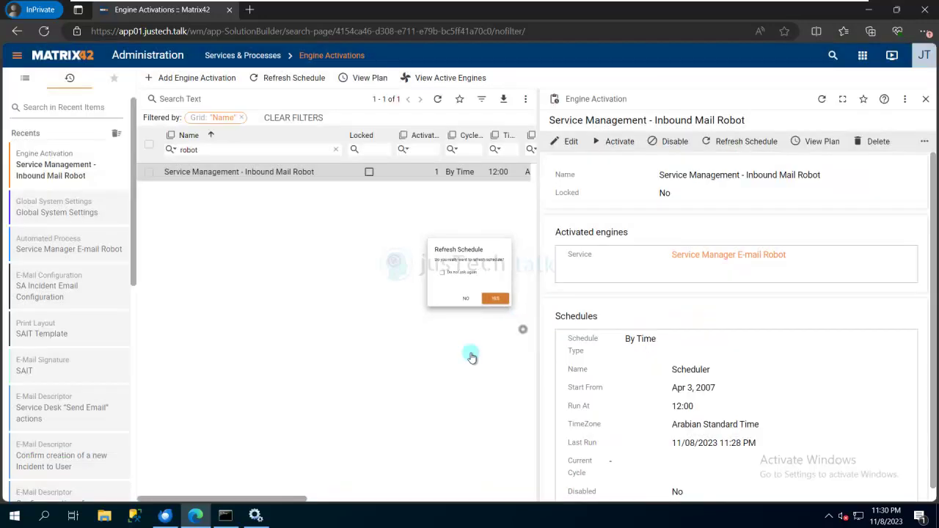
pyautogui.click(164, 516)
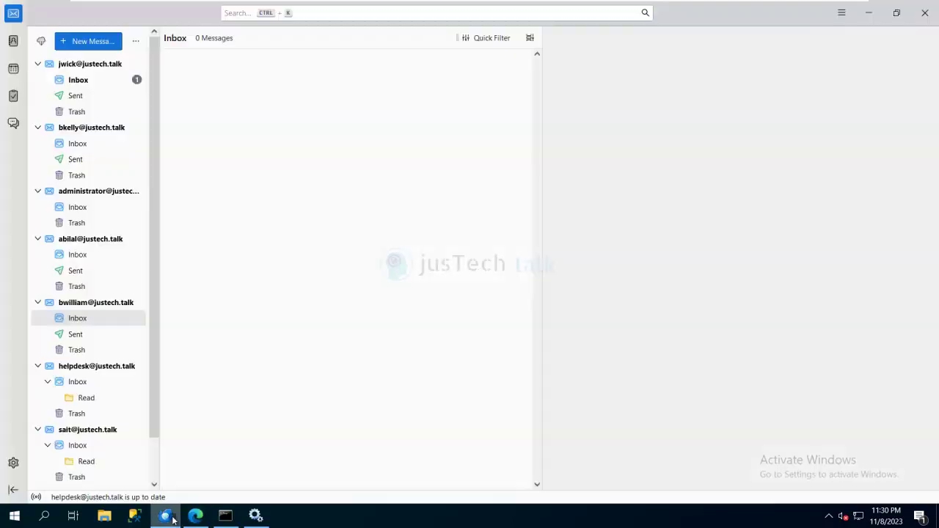
# Step: Check the helpdesk Inbox and Read folder for the processed 'Laptop is Crashing' mail, then minimize Thunderbird
pyautogui.click(81, 382)
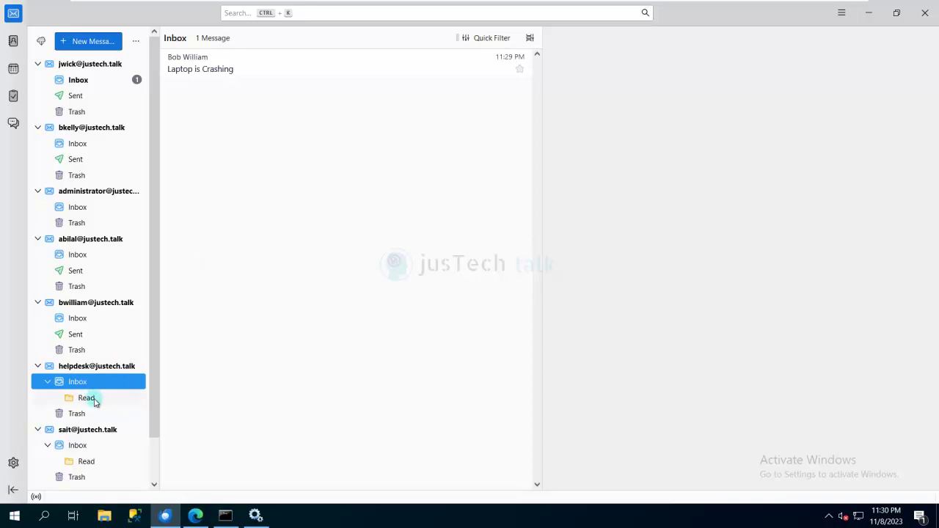
pyautogui.click(93, 400)
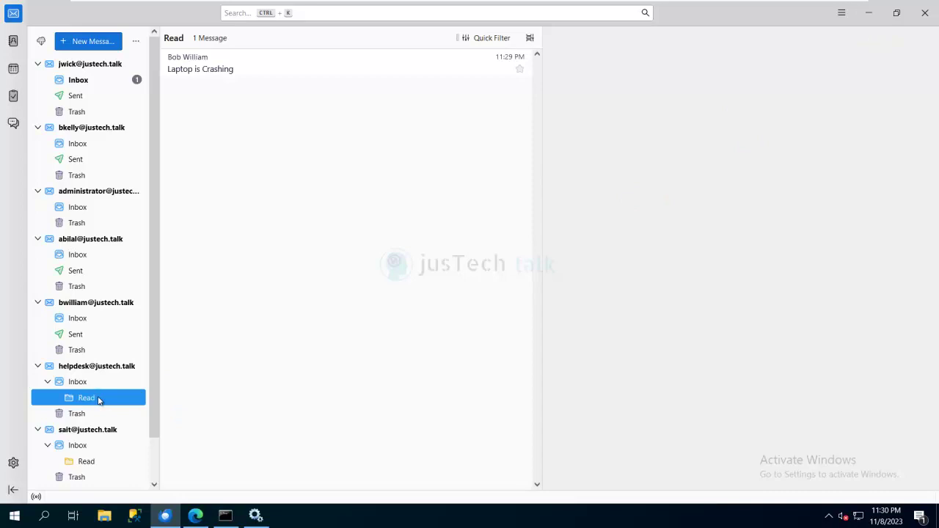
pyautogui.click(869, 14)
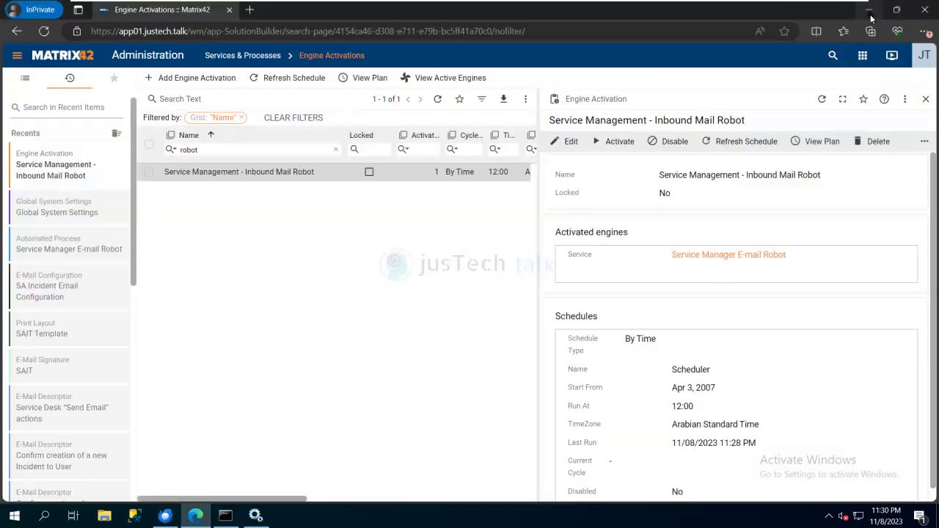
# Step: Switch to the Service Desk app and list all Incidents to find new ticket TCK00009
pyautogui.click(863, 59)
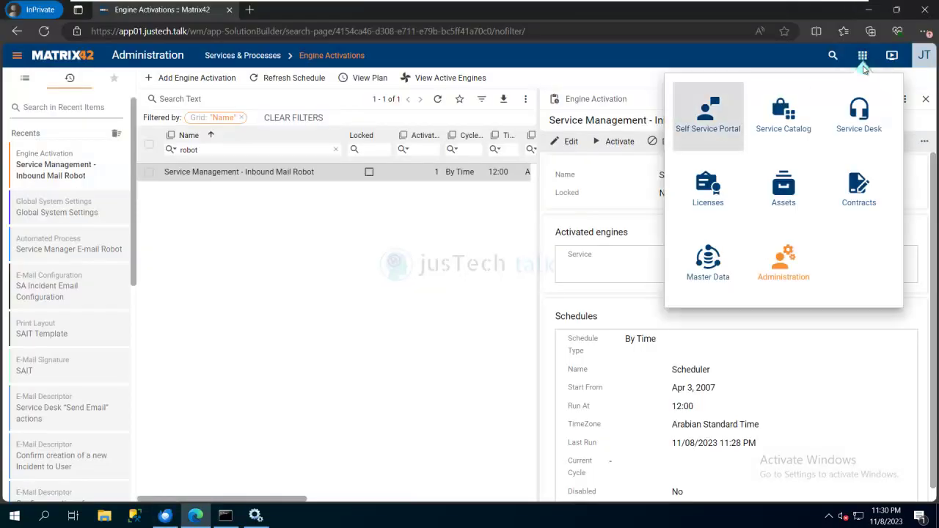
pyautogui.click(864, 119)
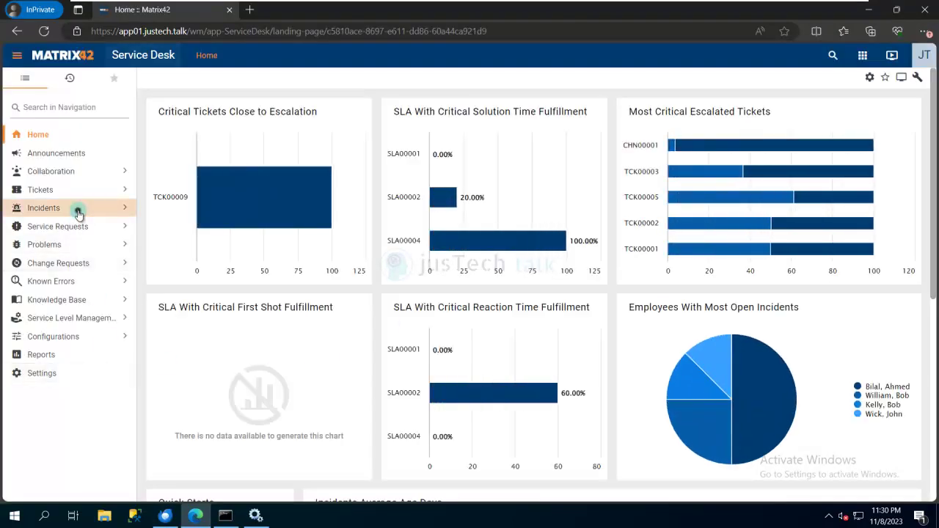
pyautogui.click(78, 211)
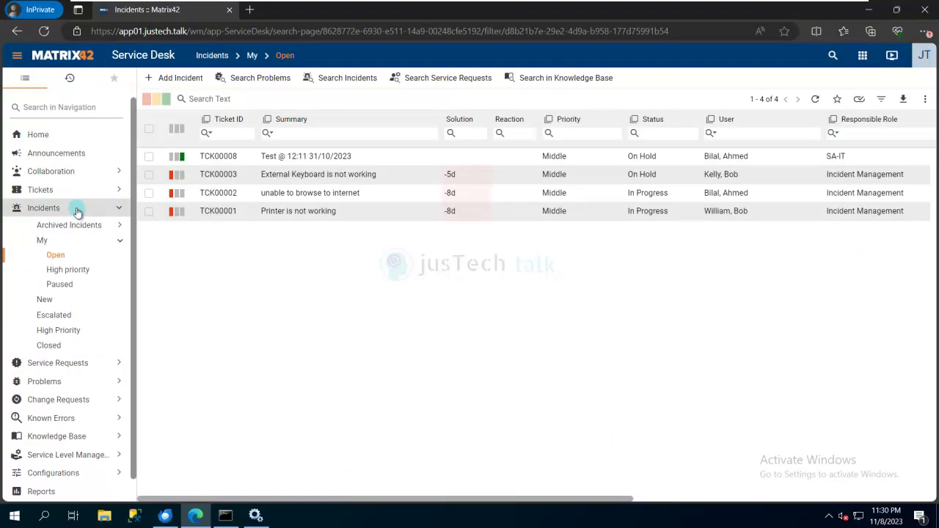
pyautogui.click(77, 210)
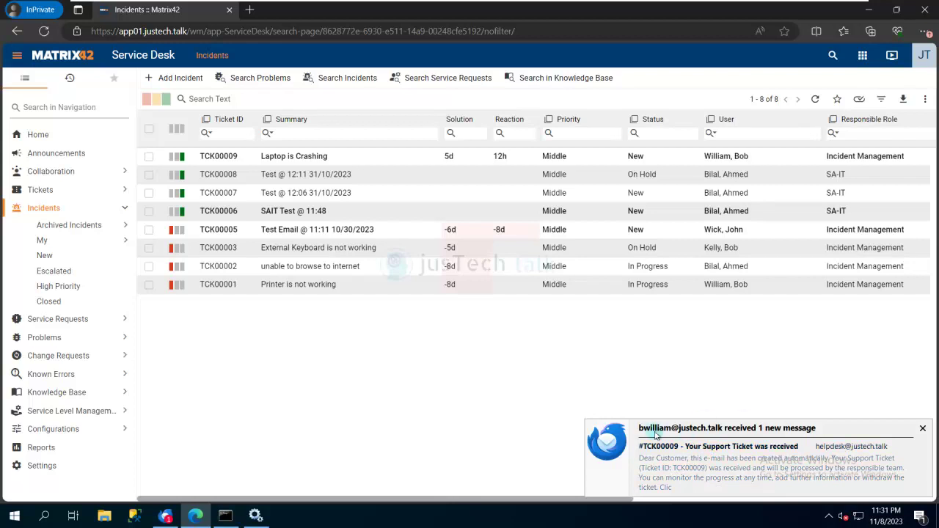
# Step: Read the #TCK00009 ticket confirmation reply in the sender's Thunderbird inbox, then minimize Thunderbird
pyautogui.click(167, 518)
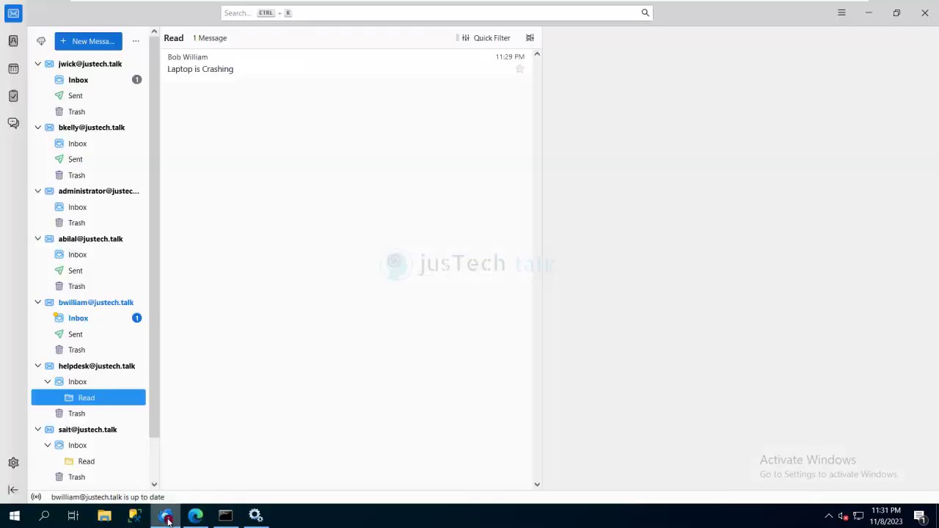
pyautogui.click(92, 321)
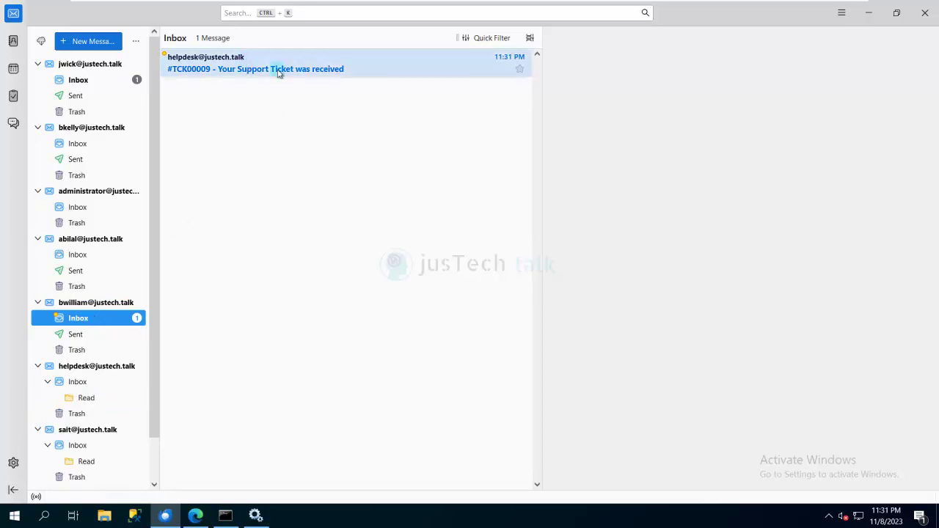
pyautogui.click(304, 61)
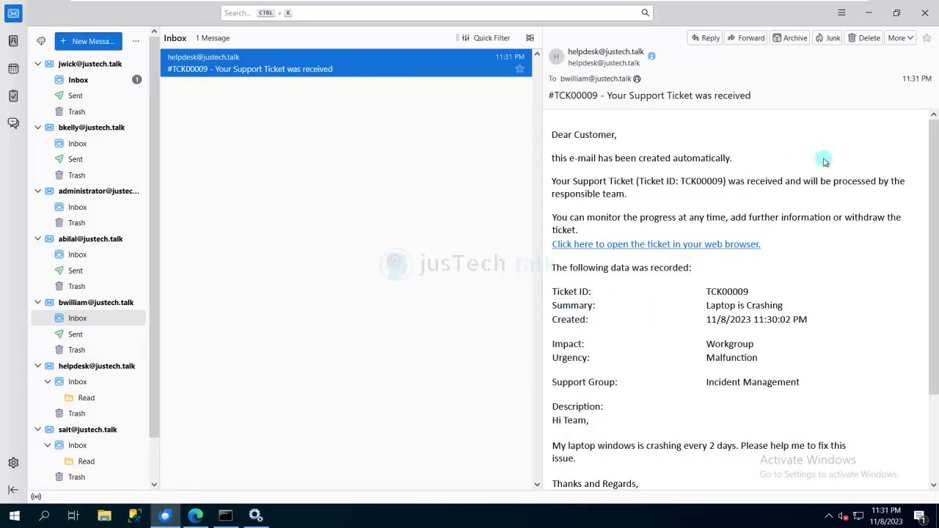
pyautogui.click(869, 17)
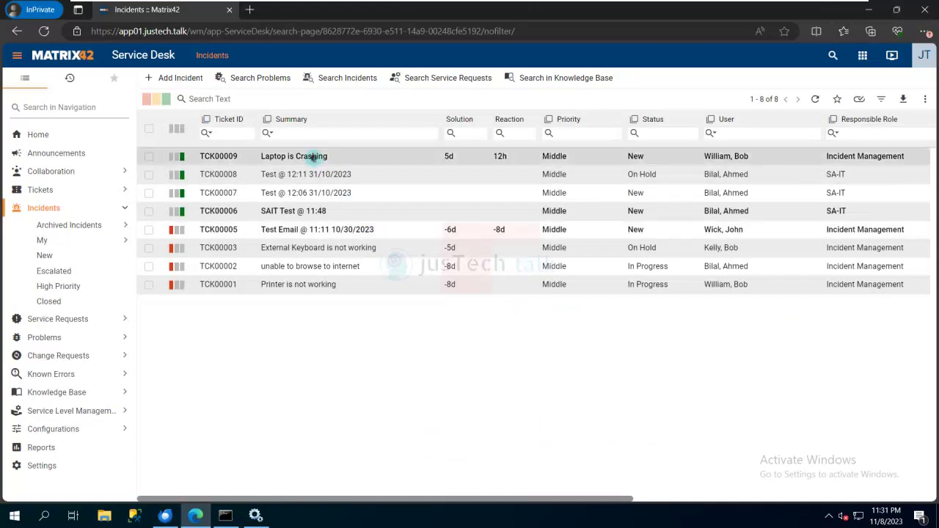
# Step: View the TCK00009 'Laptop is Crashing' incident details, then load the Service Desk Home dashboard
pyautogui.click(311, 156)
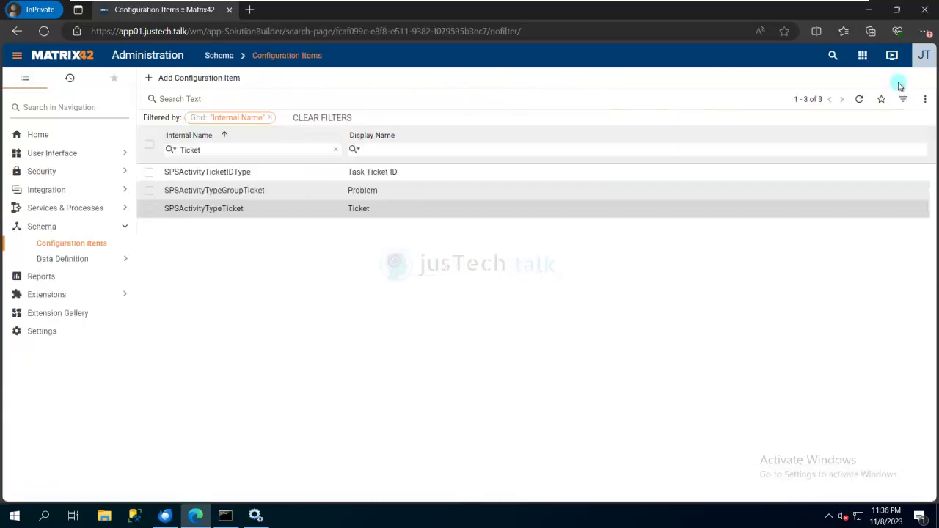
pyautogui.click(863, 55)
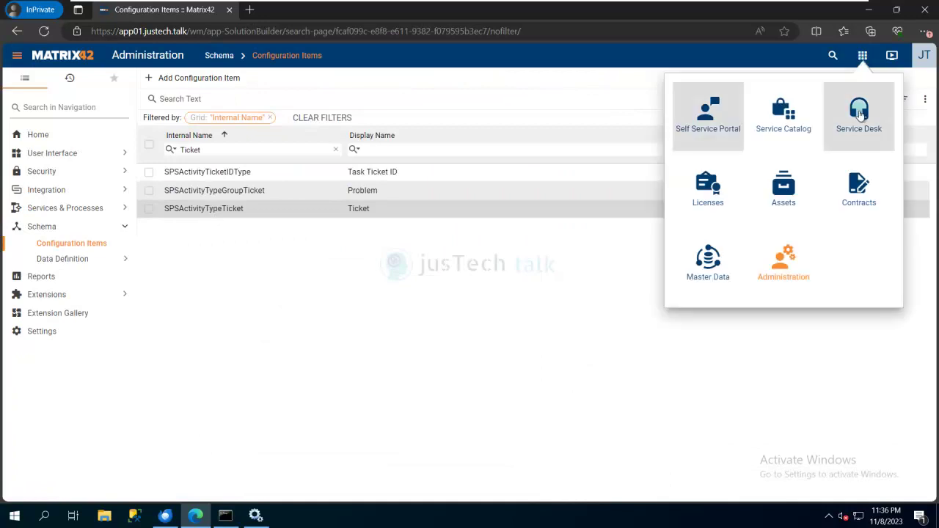
pyautogui.click(859, 110)
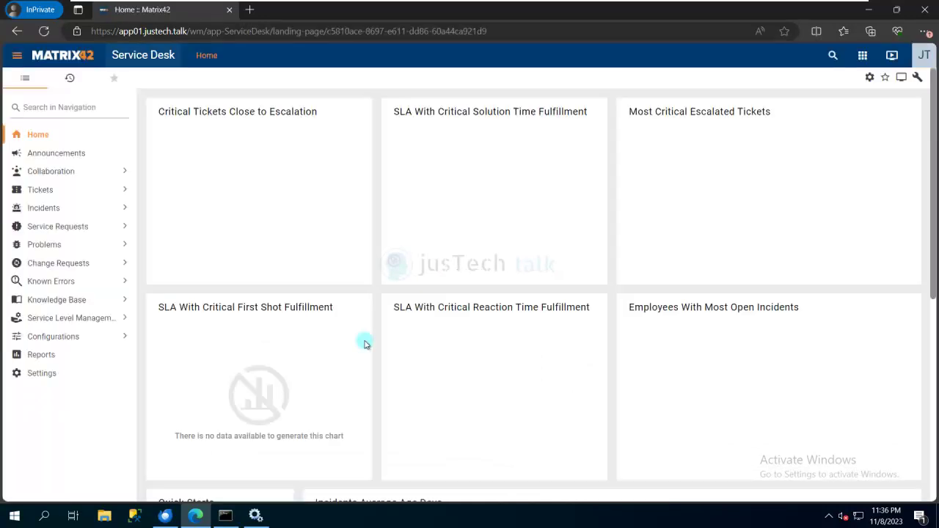